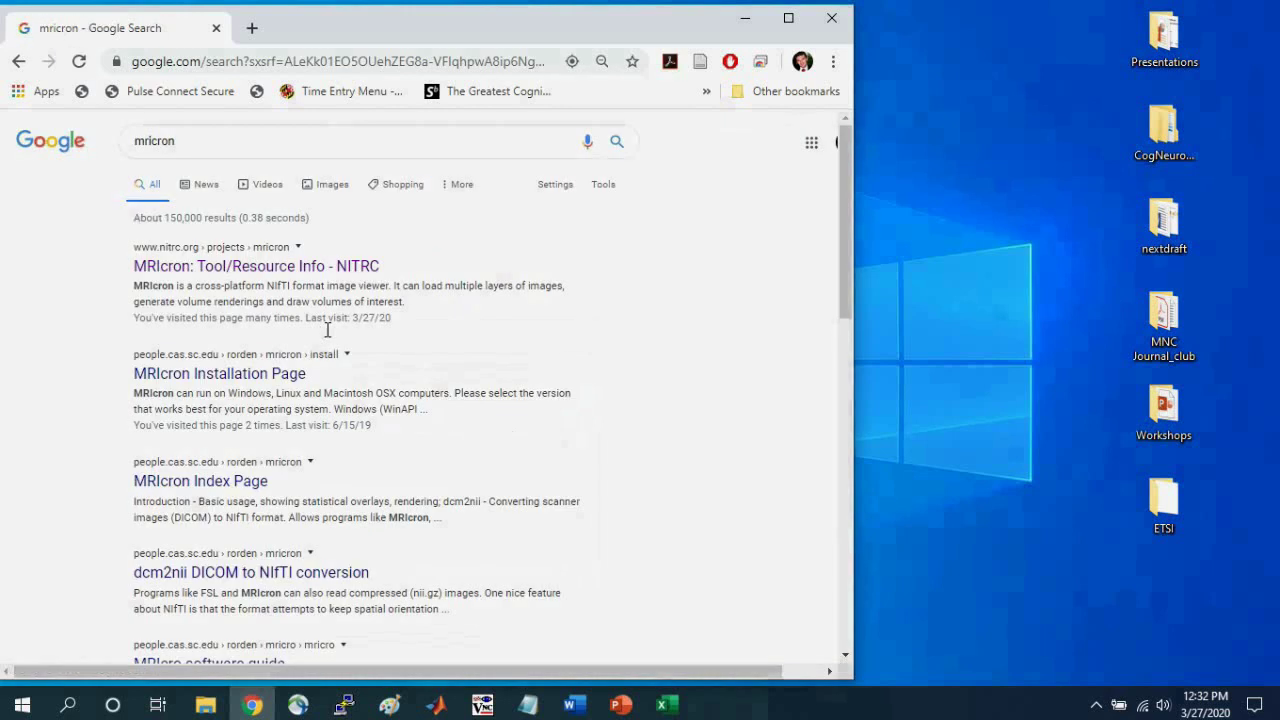
- Open the MRIcron page on NITRC from the search results and look at its available download versions
left_click(251, 271)
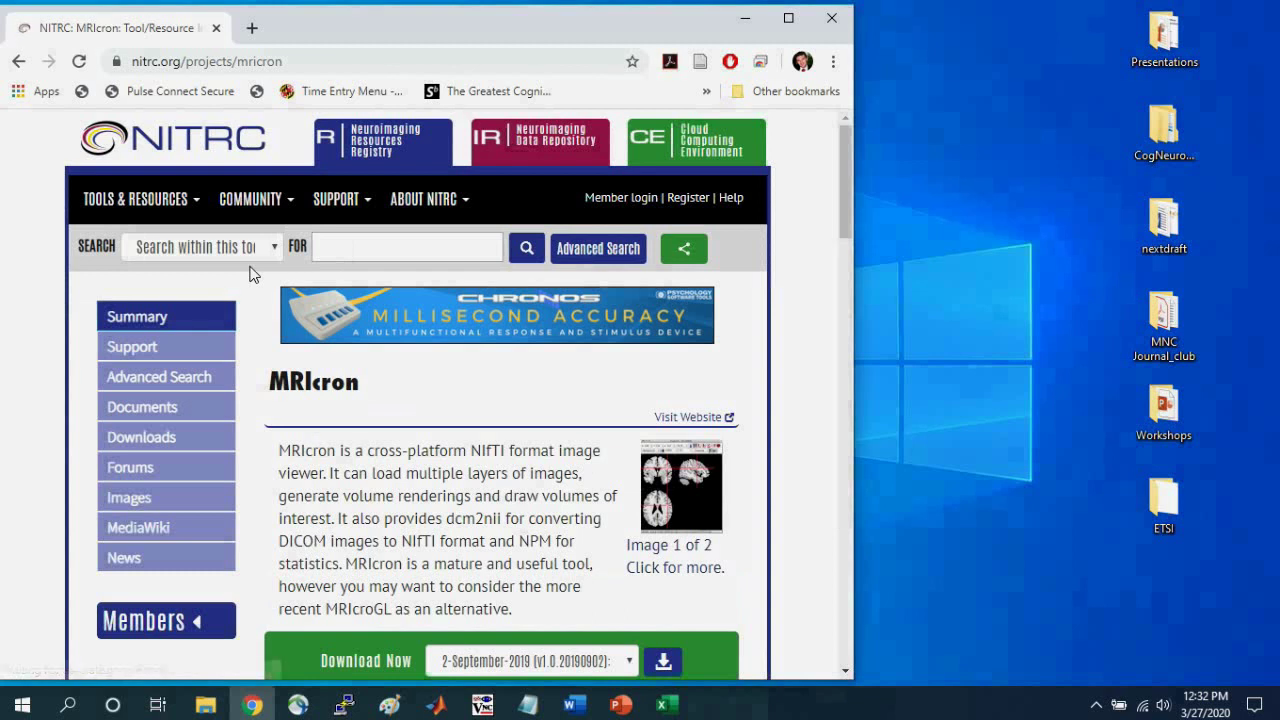
mouse_move(340, 198)
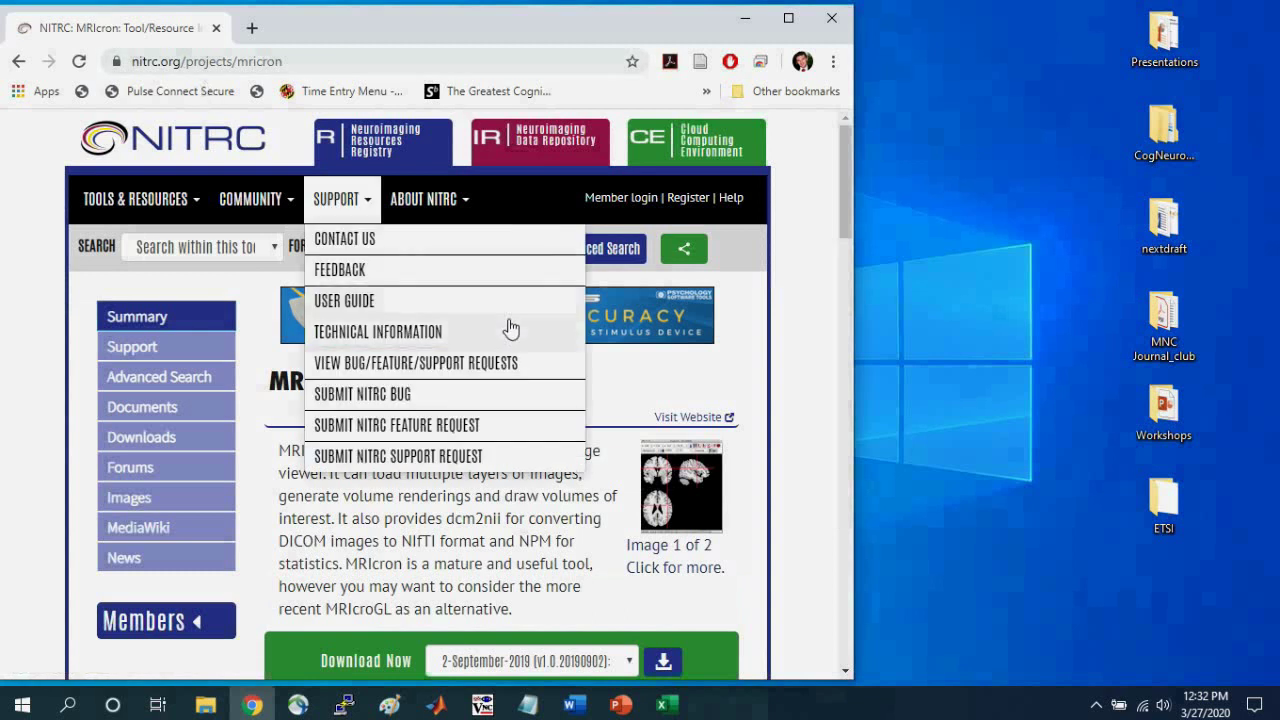
scroll(352, 505, "down", 2)
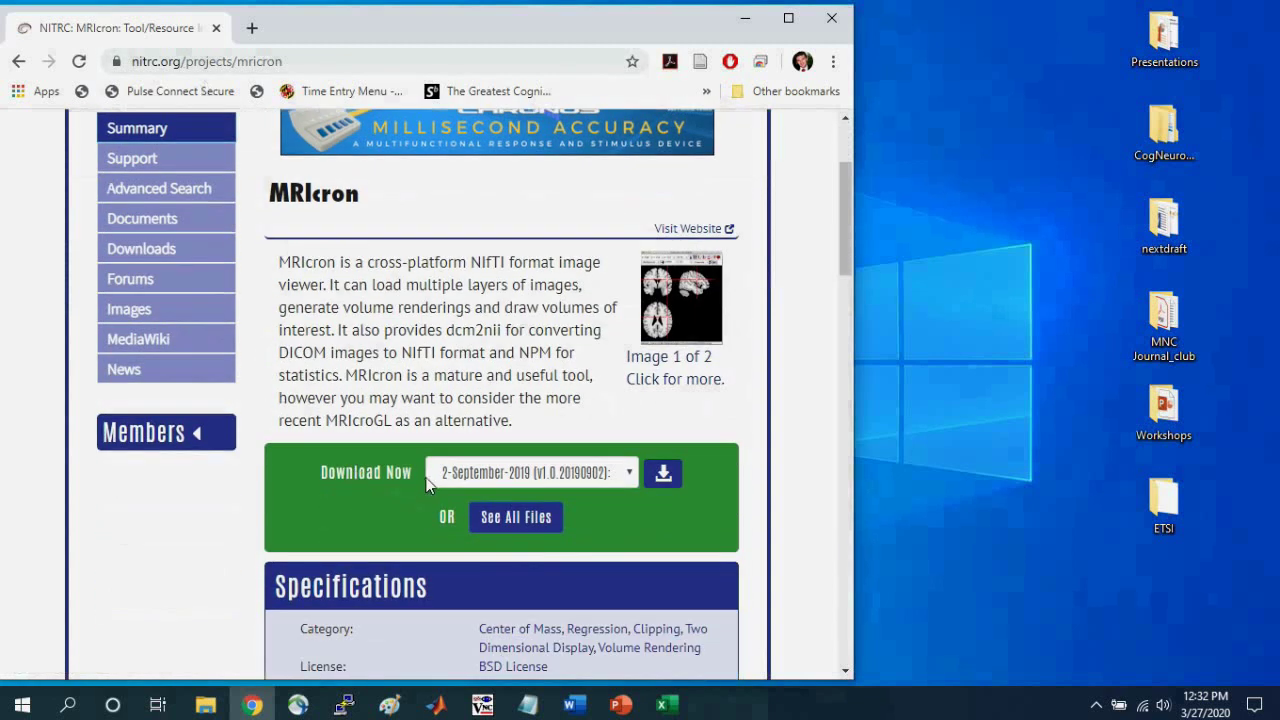
left_click(626, 476)
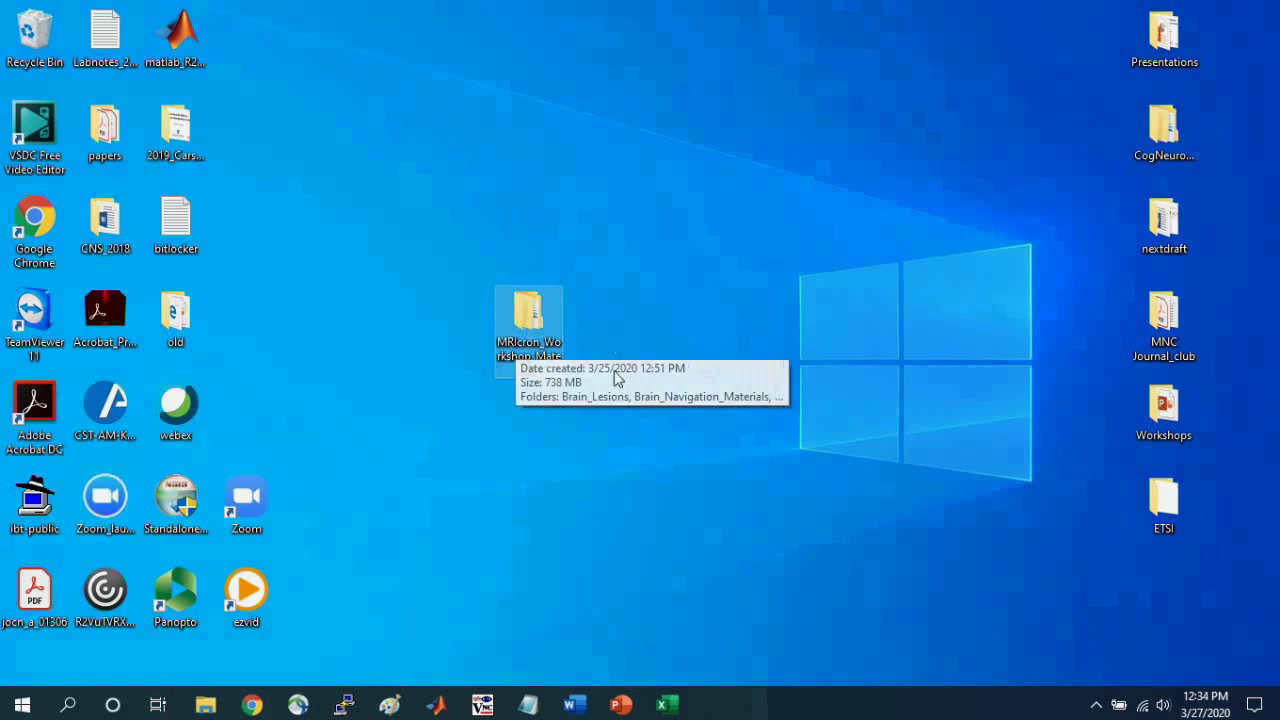
- Launch mricron from the MRIcron_windows folder inside MRIcron_Workshop_Materials and enlarge its window
left_click(521, 323)
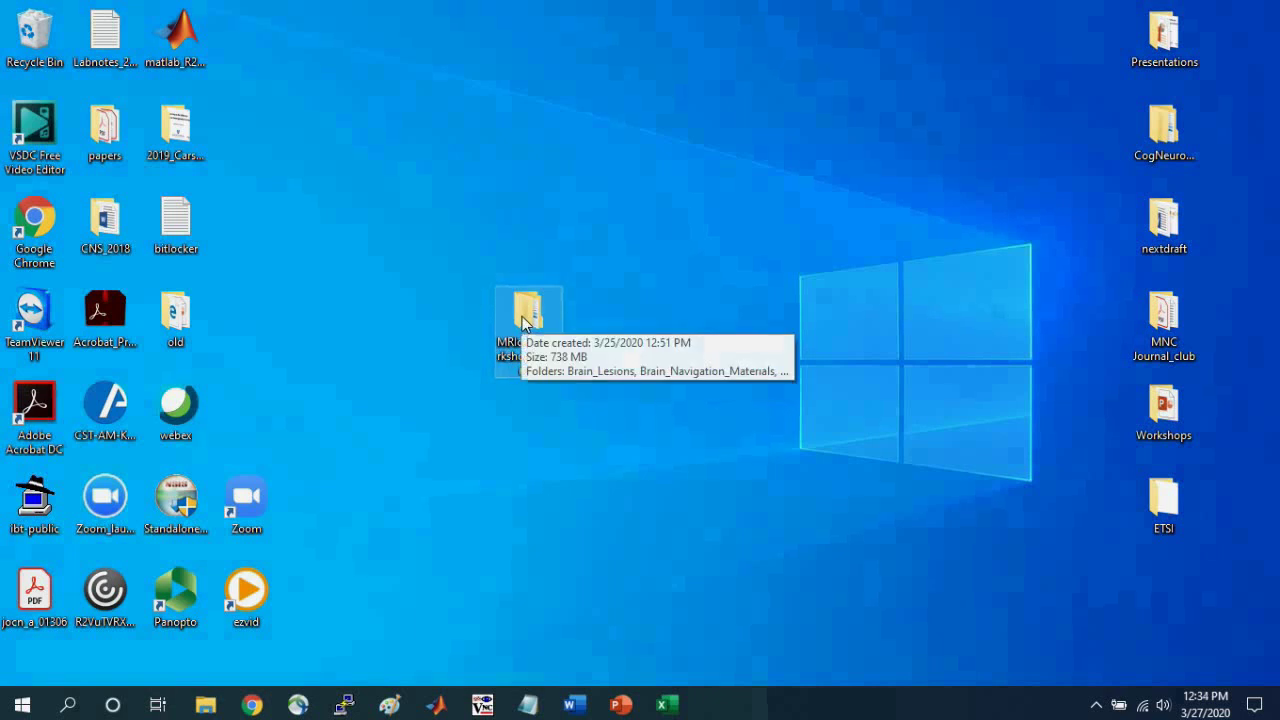
double_click(530, 316)
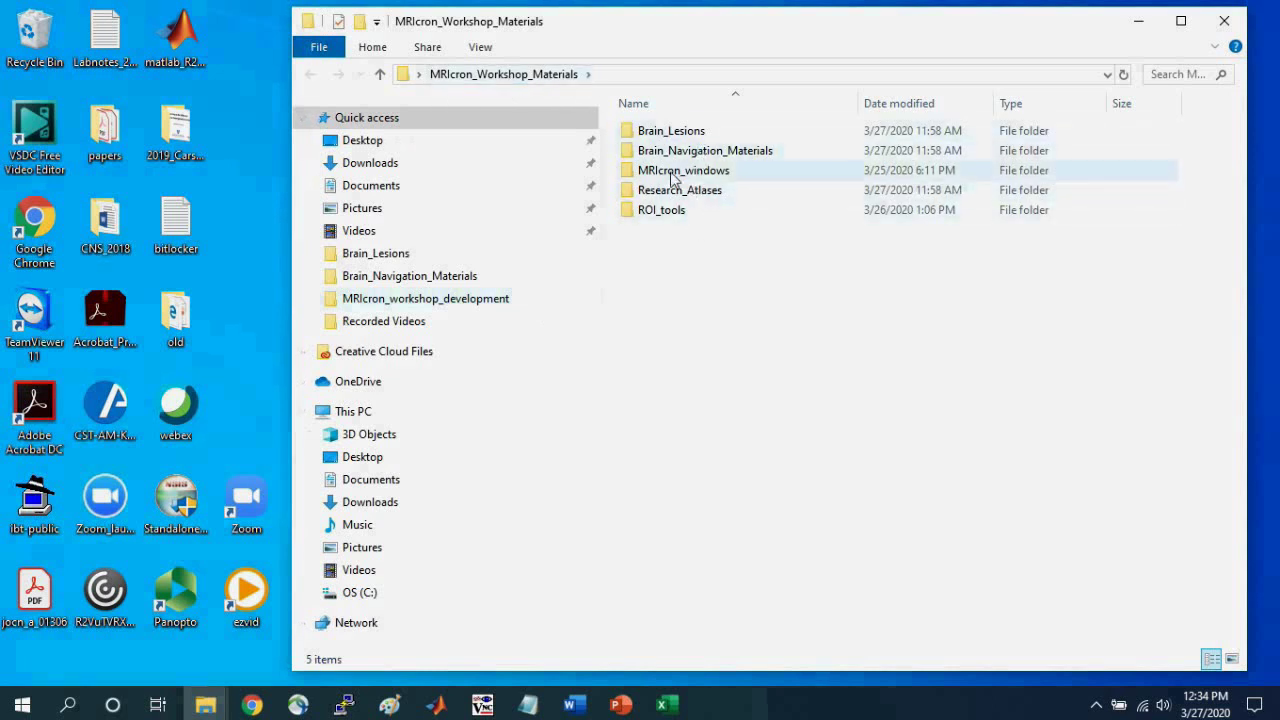
mouse_move(664, 178)
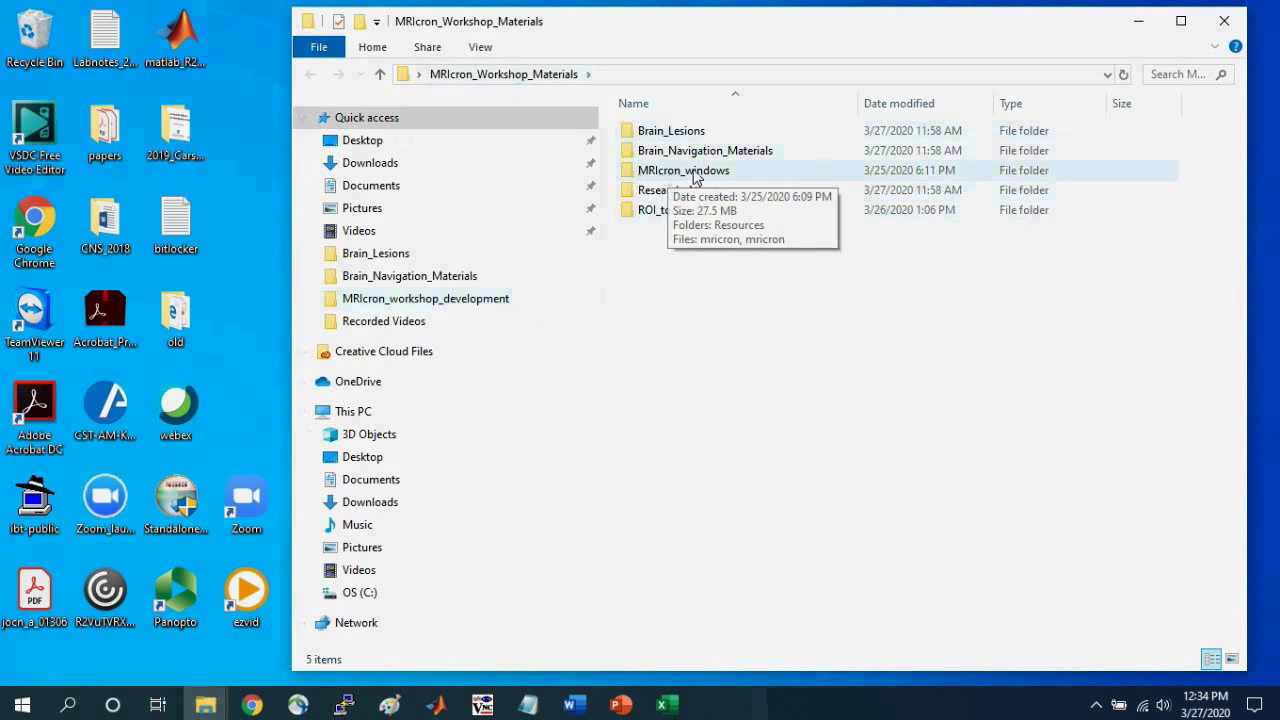
left_click(693, 175)
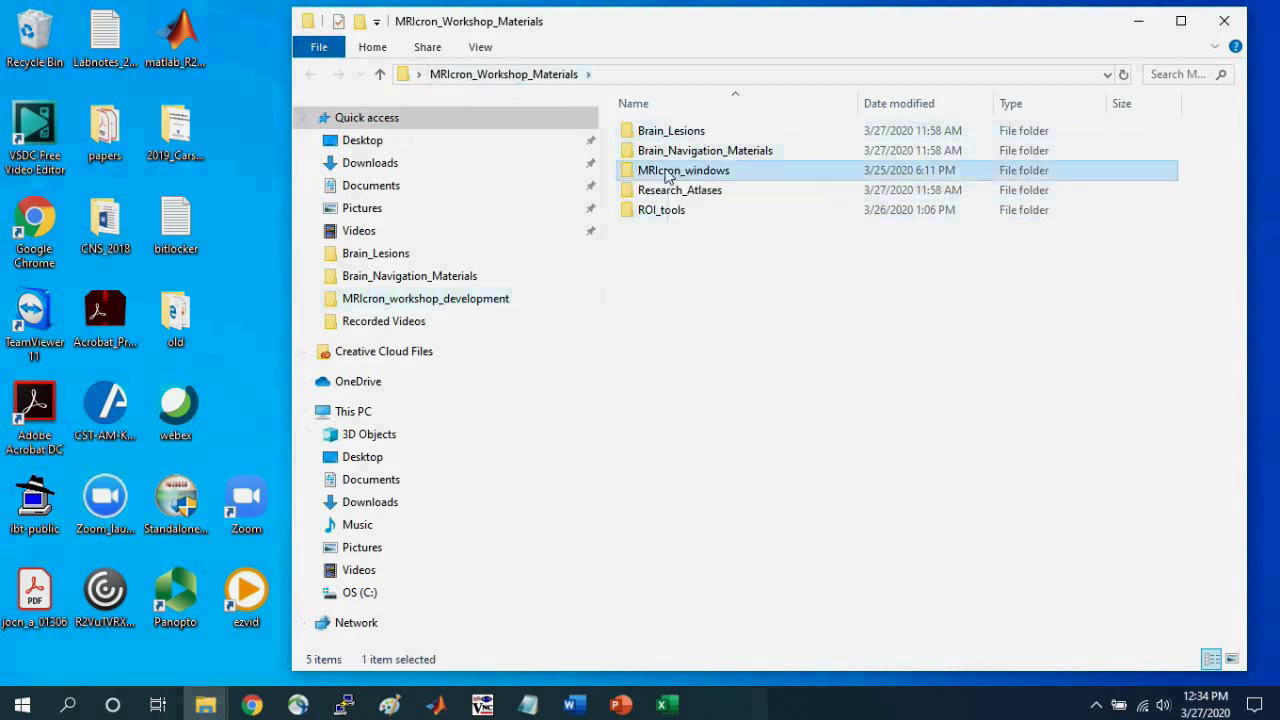
mouse_move(700, 177)
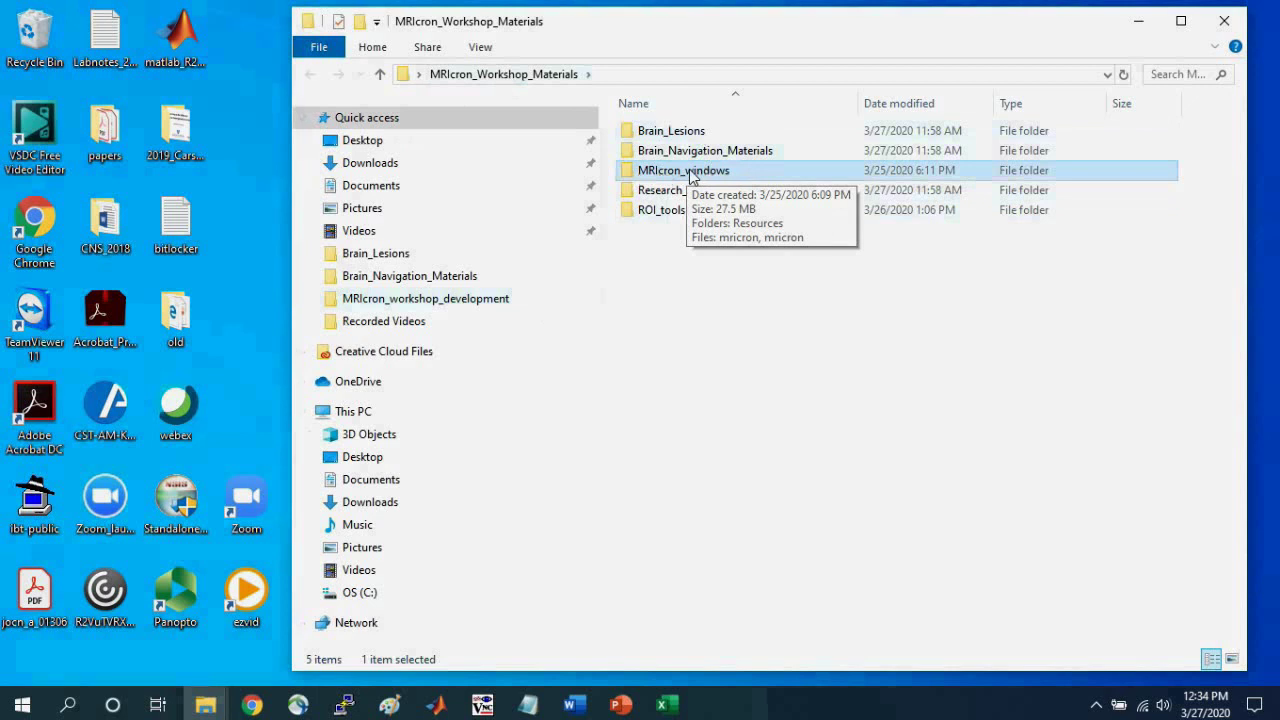
double_click(691, 176)
double_click(657, 152)
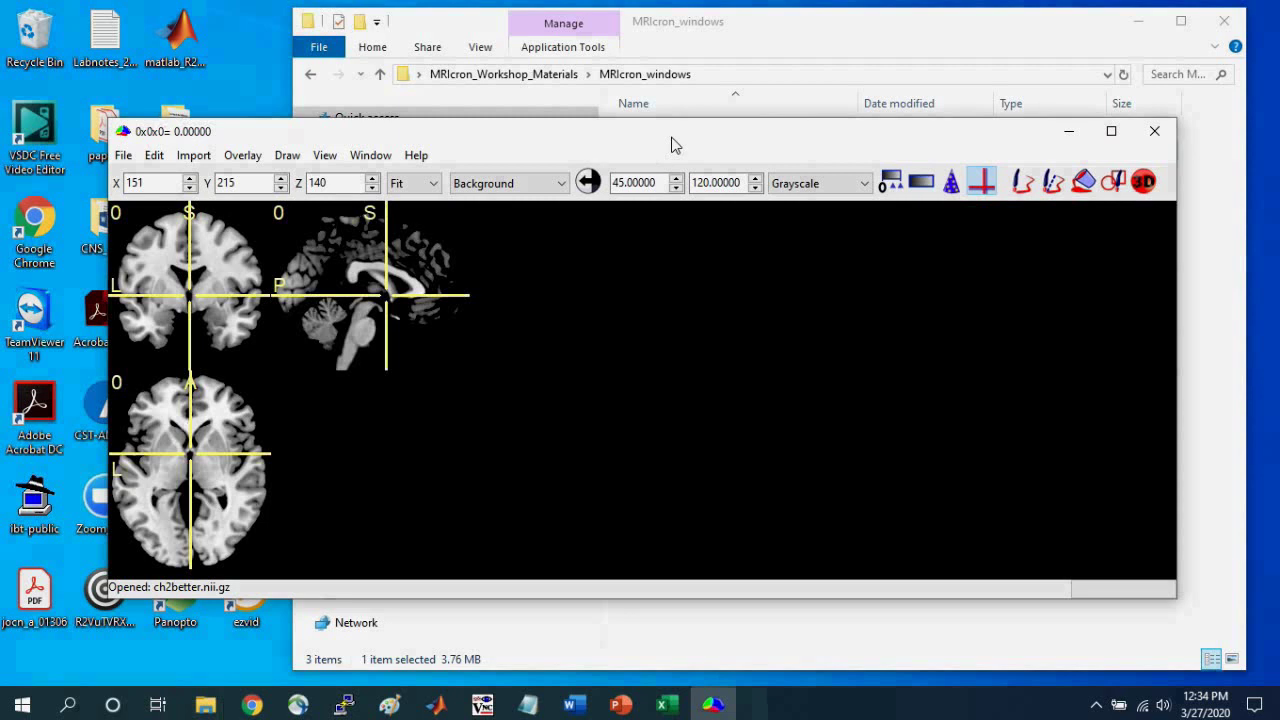
left_click_drag(676, 118, 543, 34)
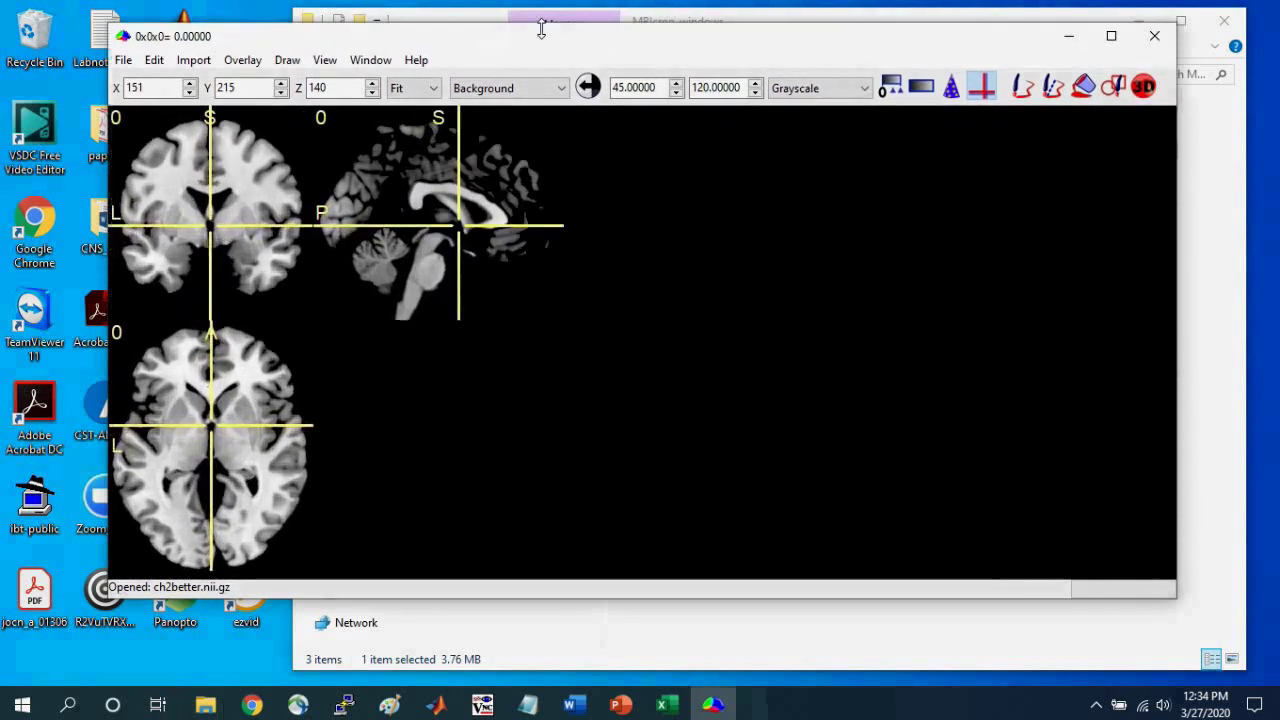
left_click_drag(646, 57, 551, 37)
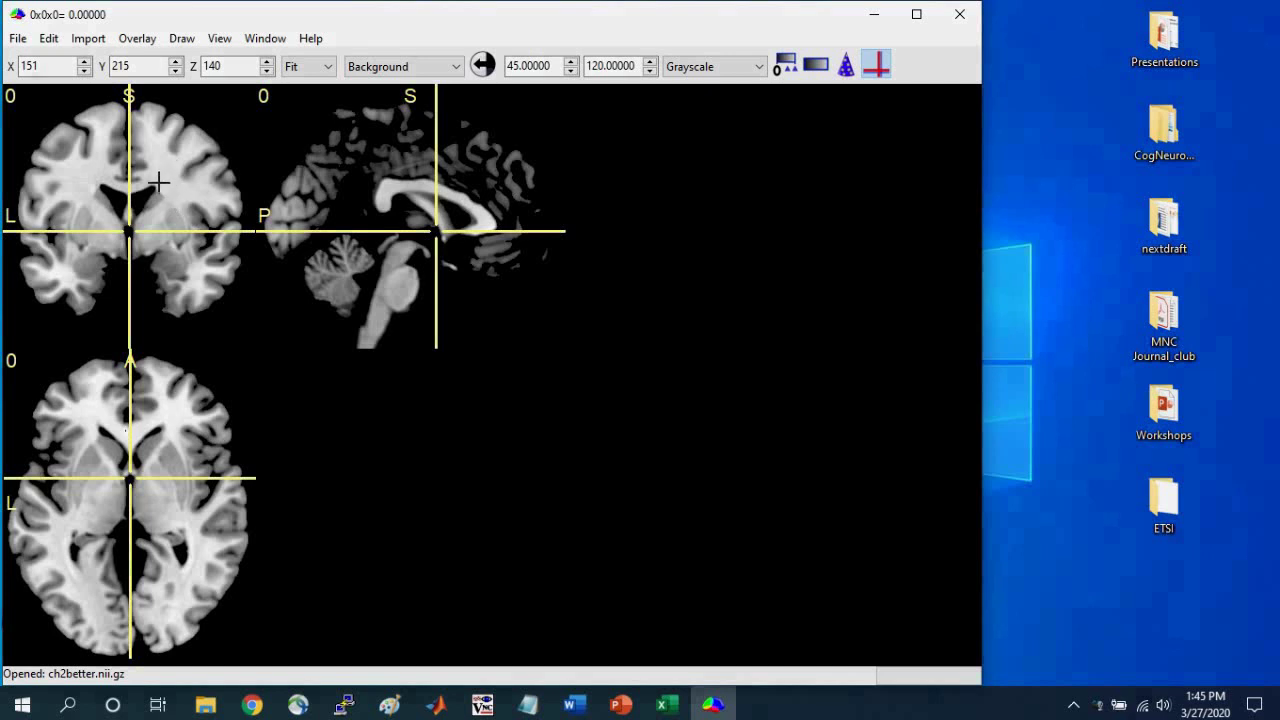
- Open the ch2better.nii.gz template brain
left_click(16, 39)
mouse_move(43, 108)
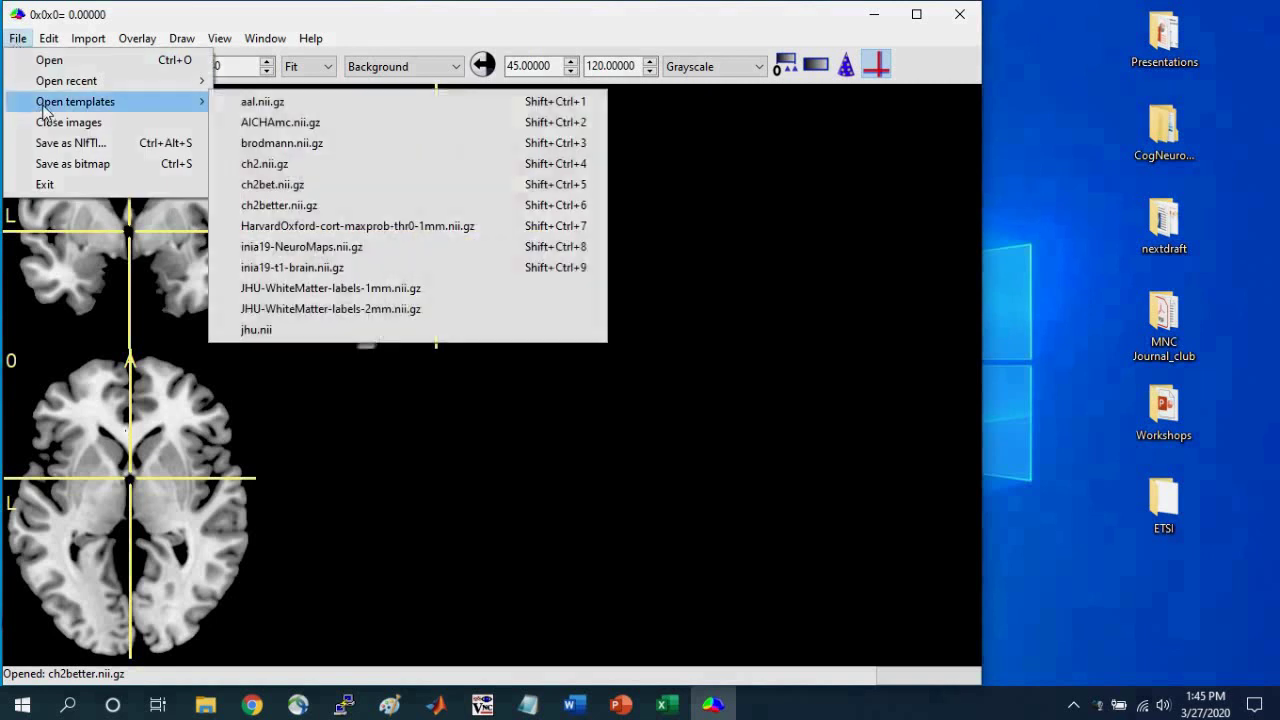
left_click(314, 207)
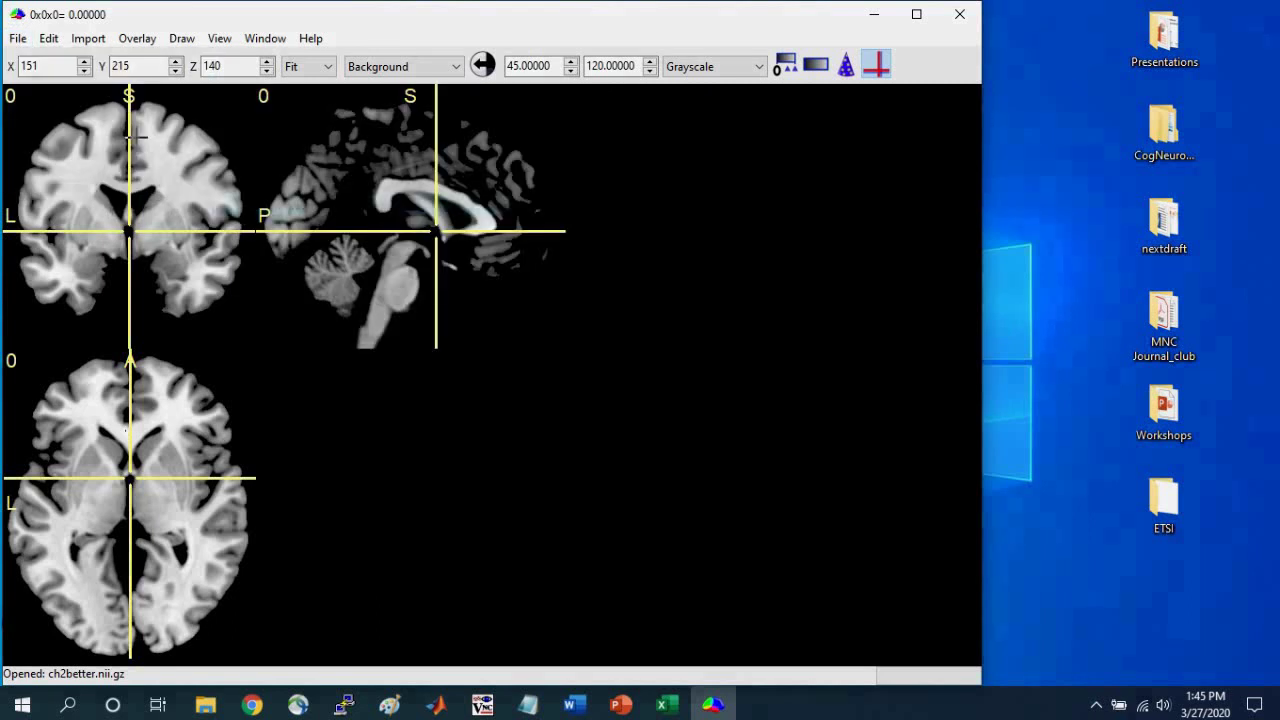
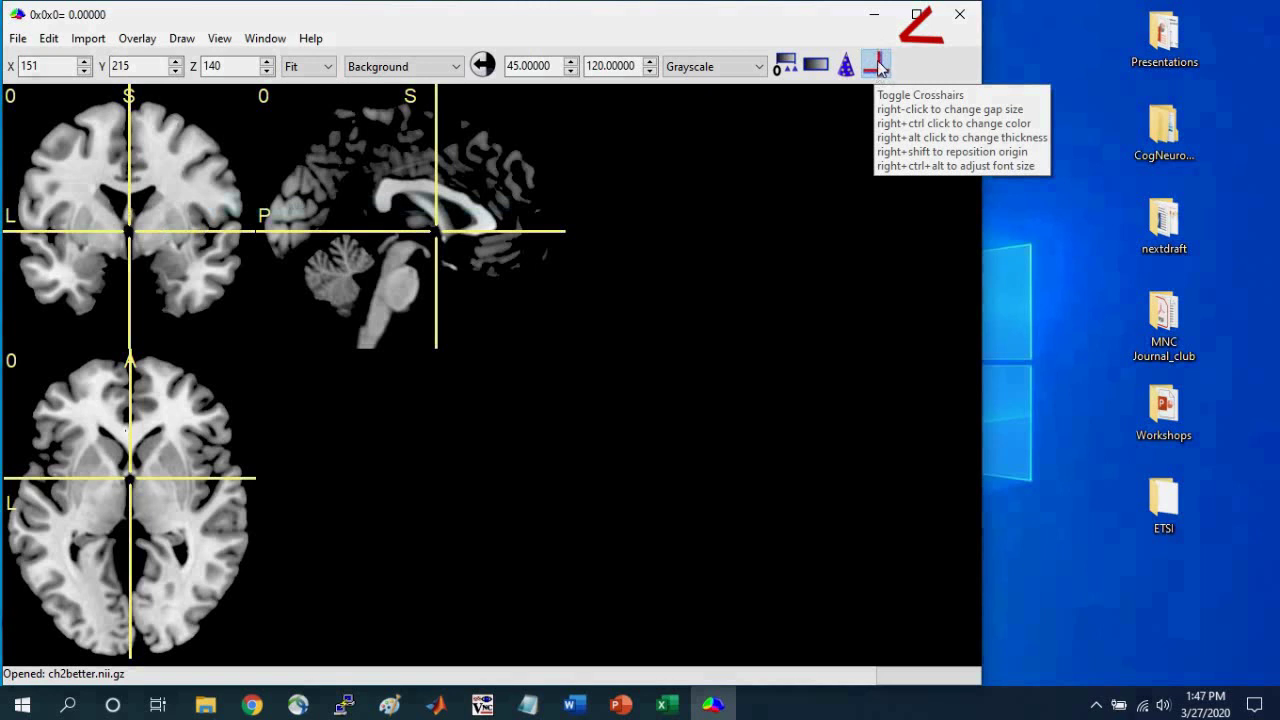
- Turn the crosshairs off and on again, and change their color to red
left_click(879, 67)
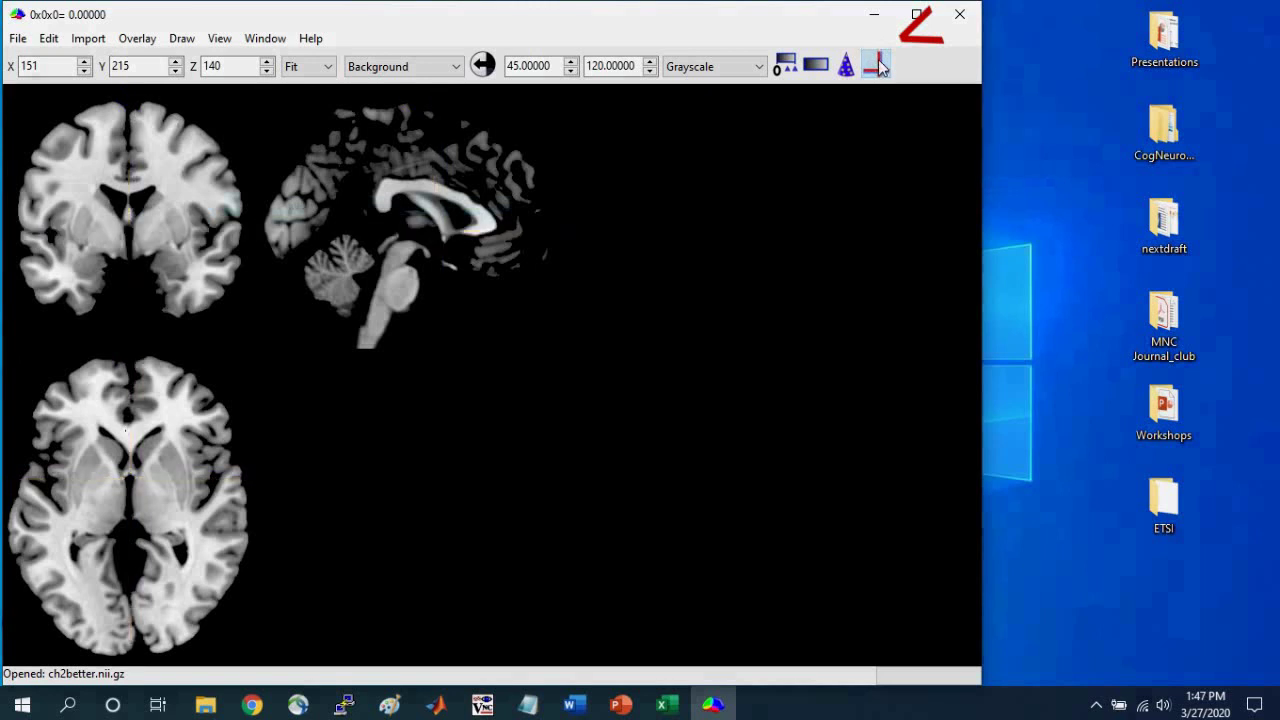
left_click(879, 67)
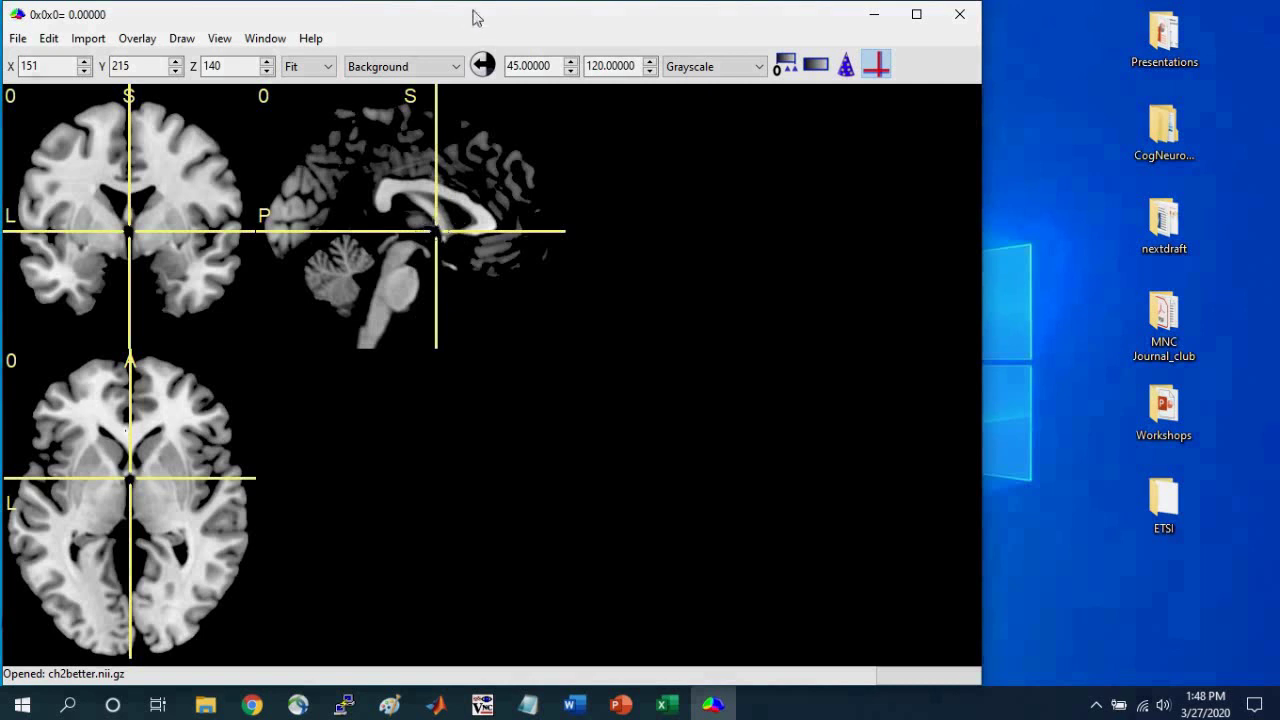
right_click(884, 68, "ctrl")
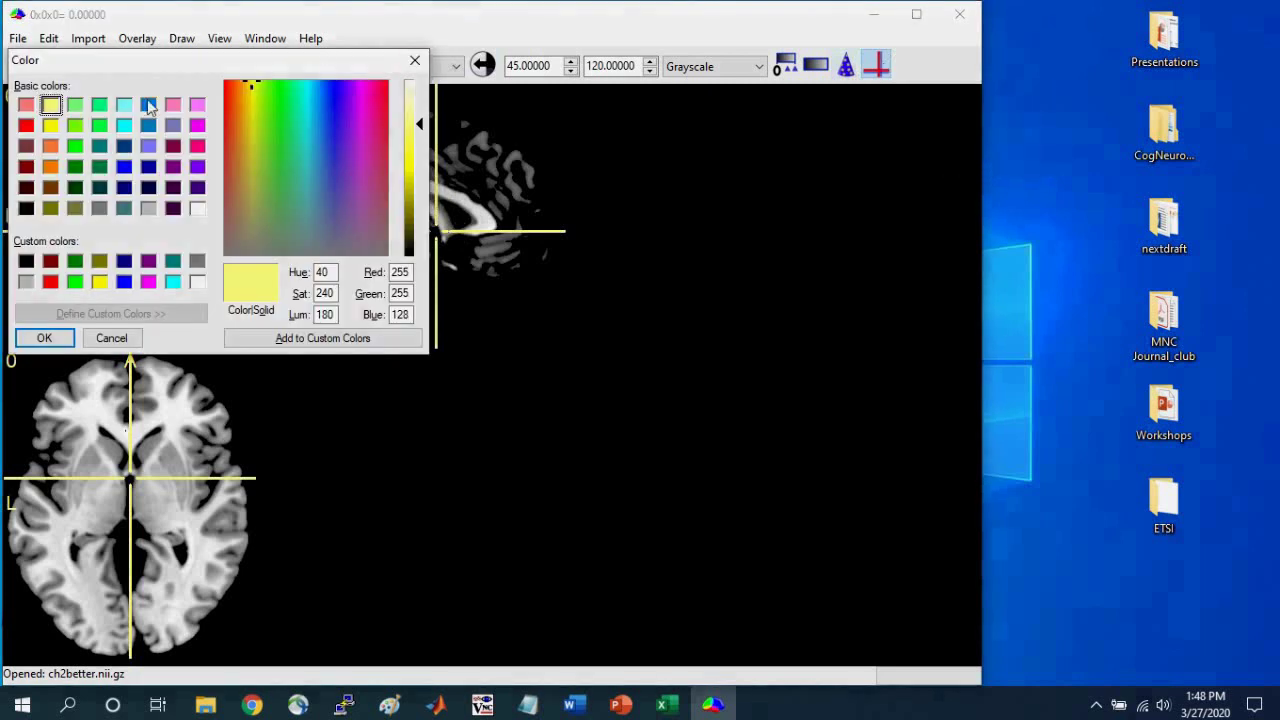
left_click_drag(55, 63, 484, 156)
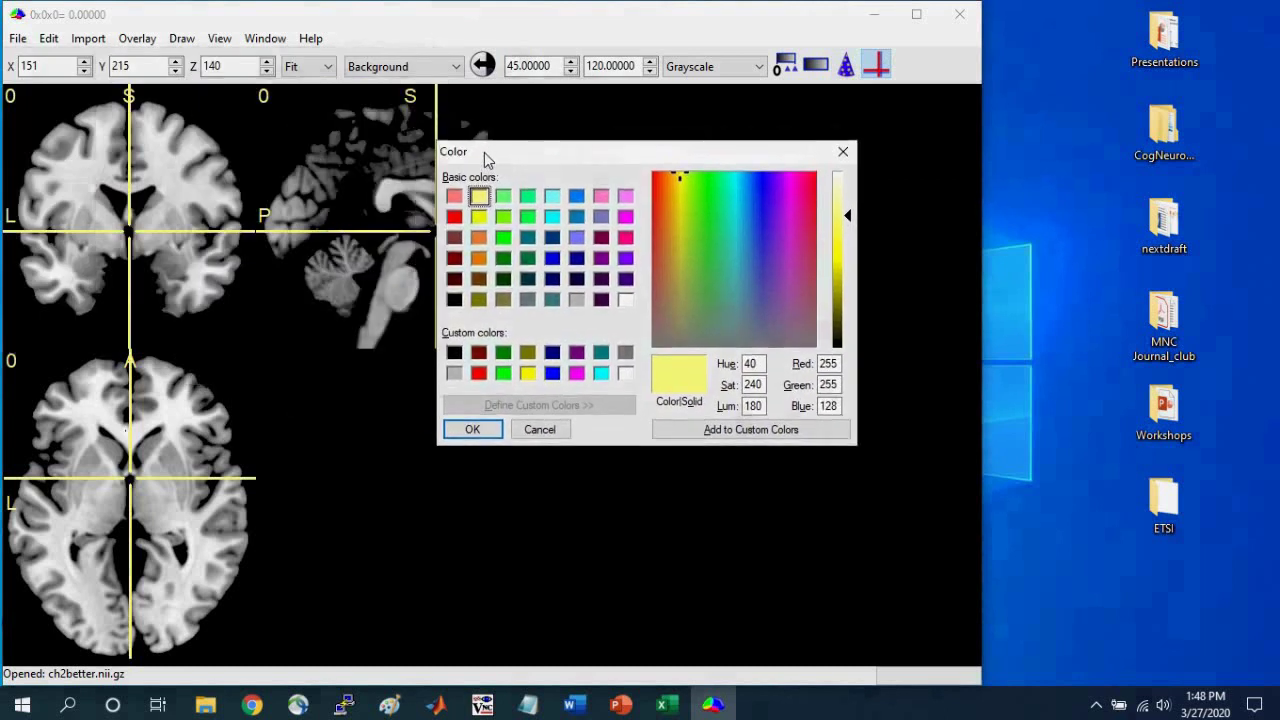
left_click(455, 218)
left_click(474, 428)
- Change the crosshair color back to pale yellow
left_click(888, 66)
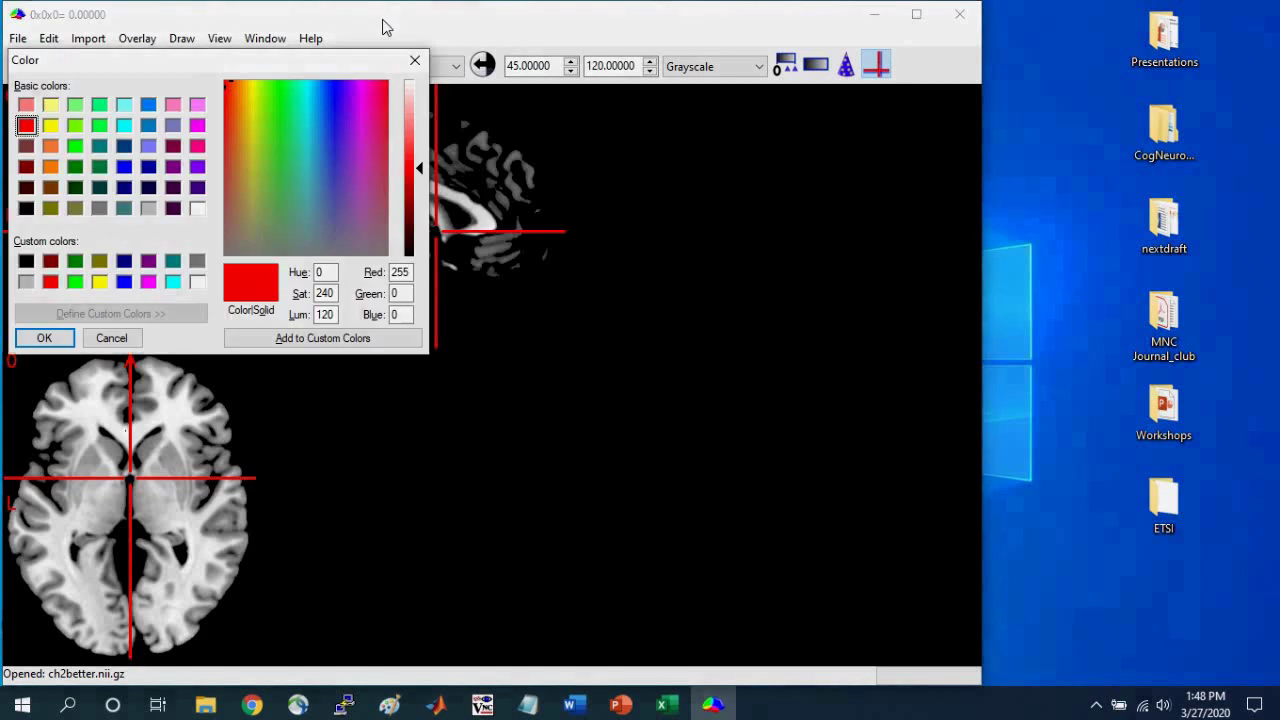
left_click(49, 108)
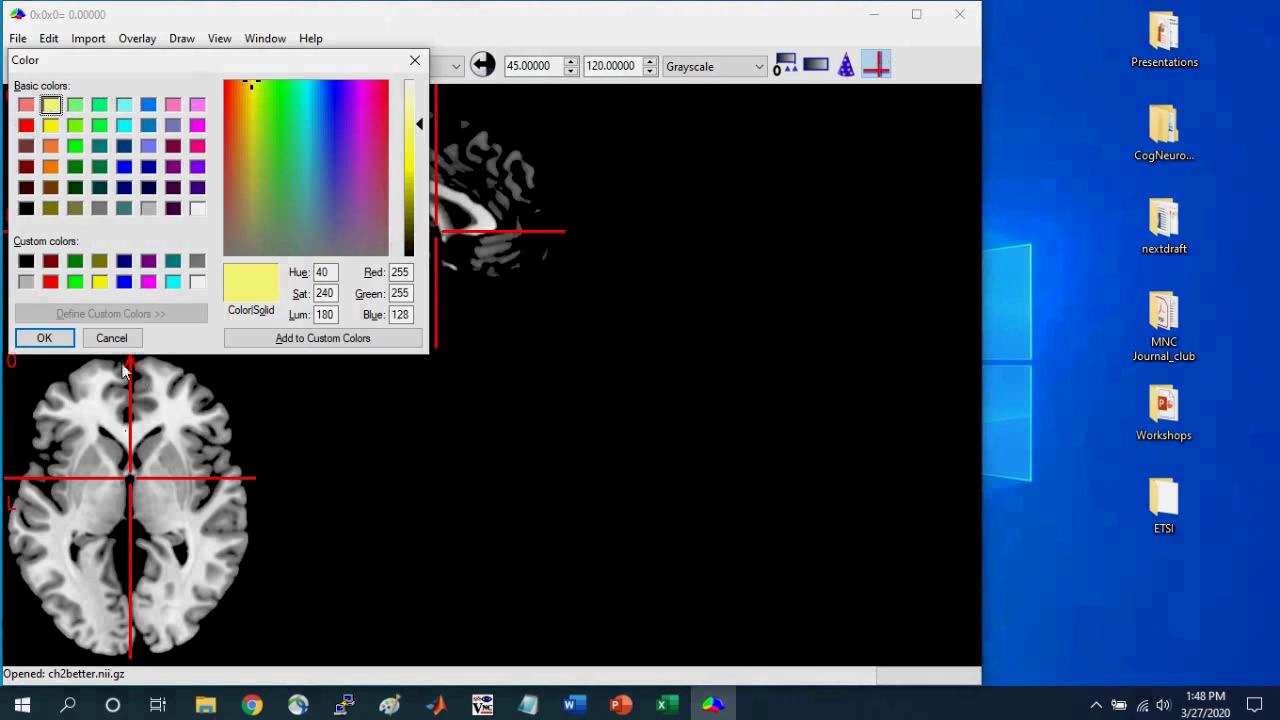
left_click(44, 338)
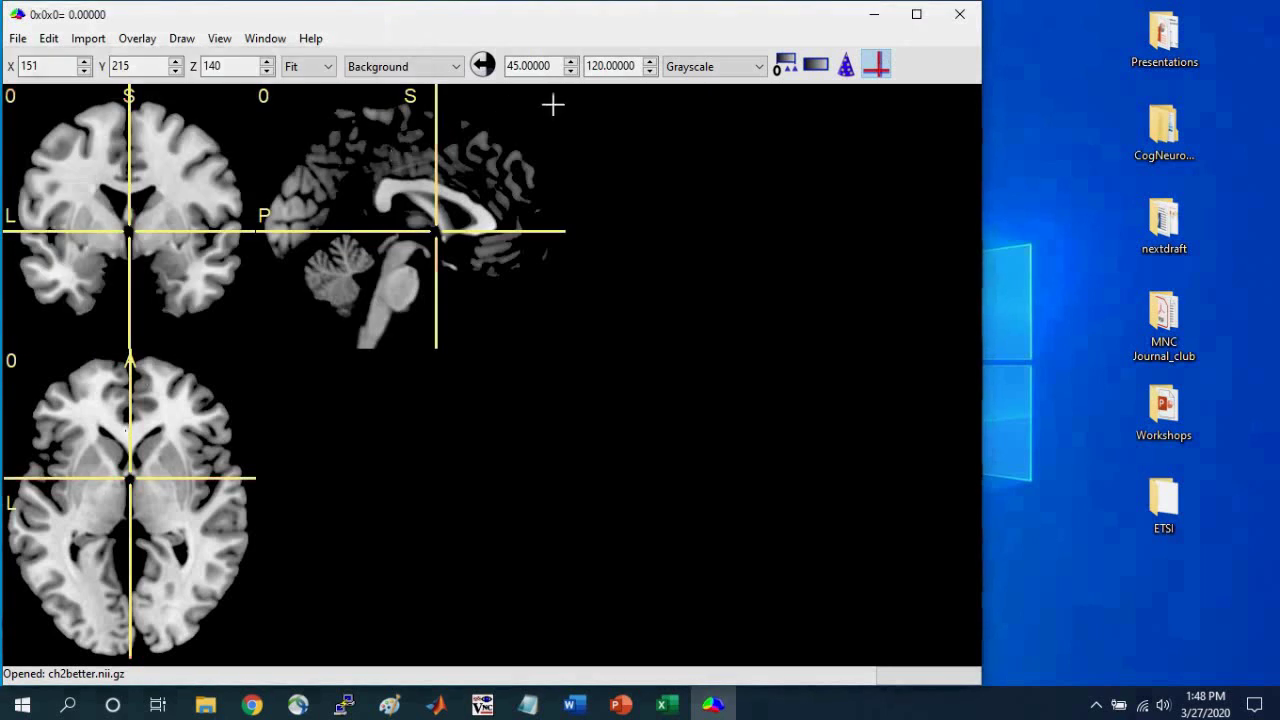
- Place the crosshairs at the S and P labels in the sagittal view, the coronal L label and the axial A label to examine the orientation markers
left_click(415, 103)
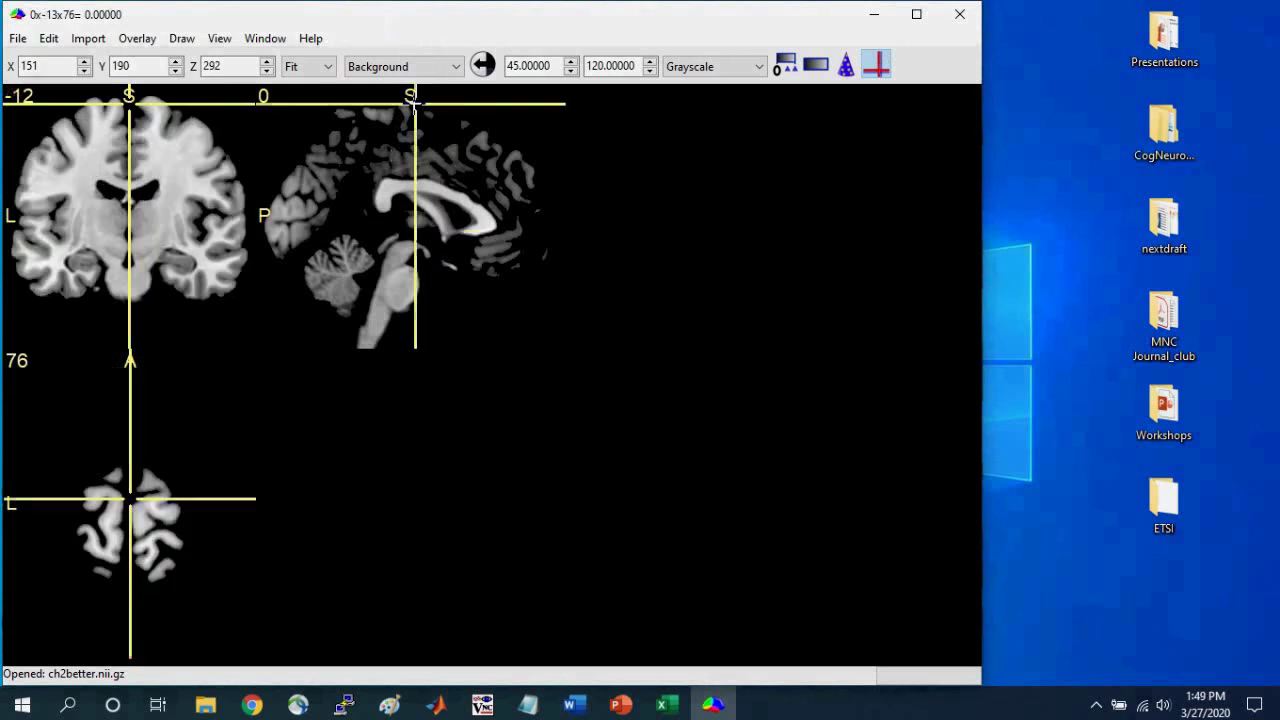
left_click(266, 218)
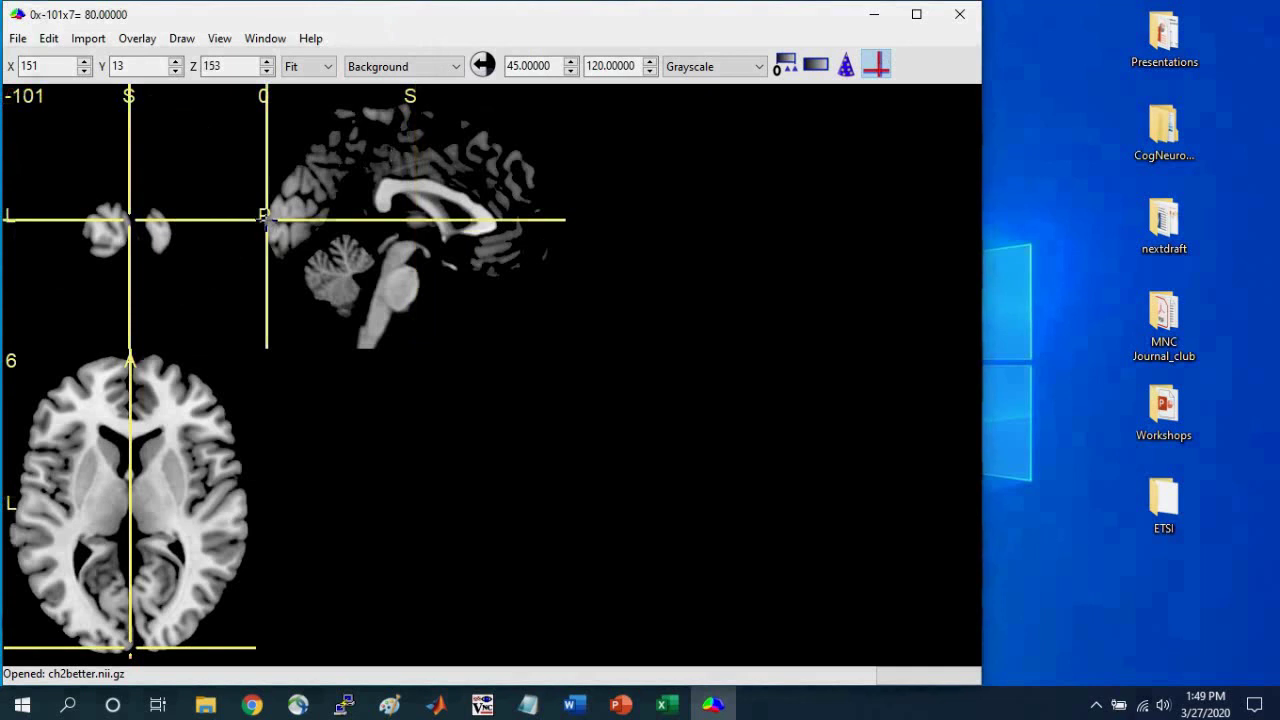
left_click(12, 222)
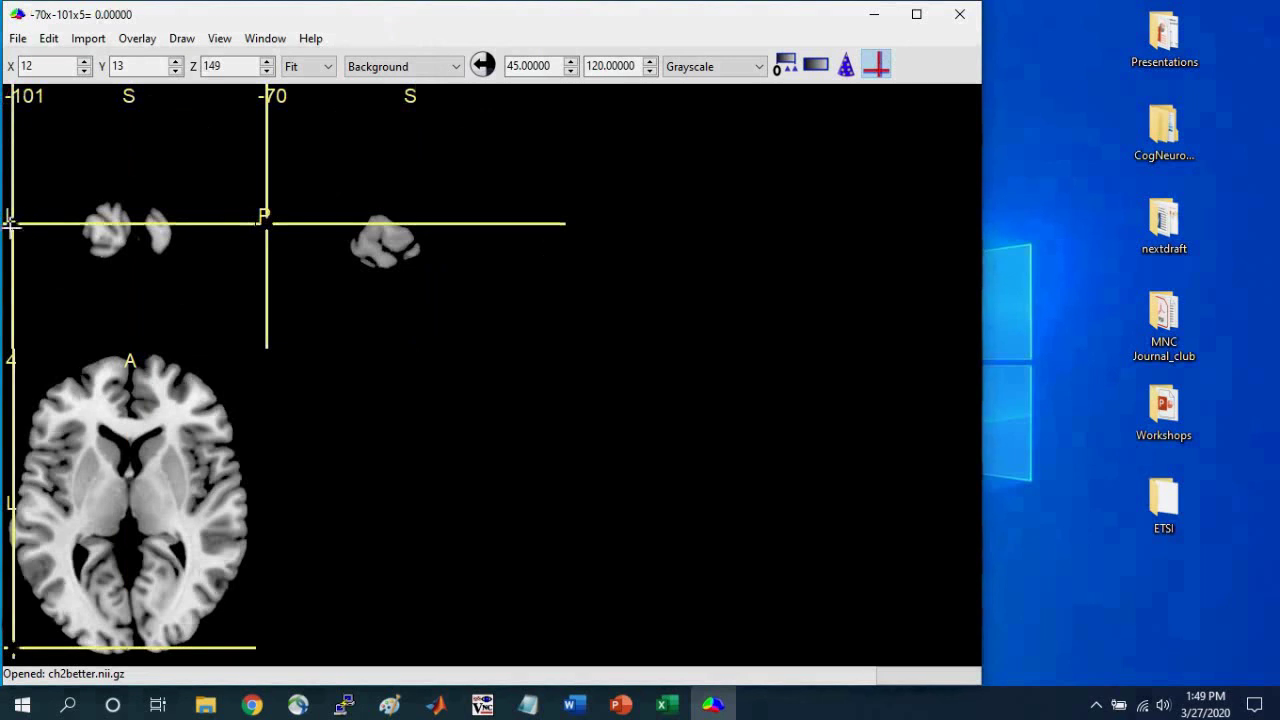
left_click(136, 362)
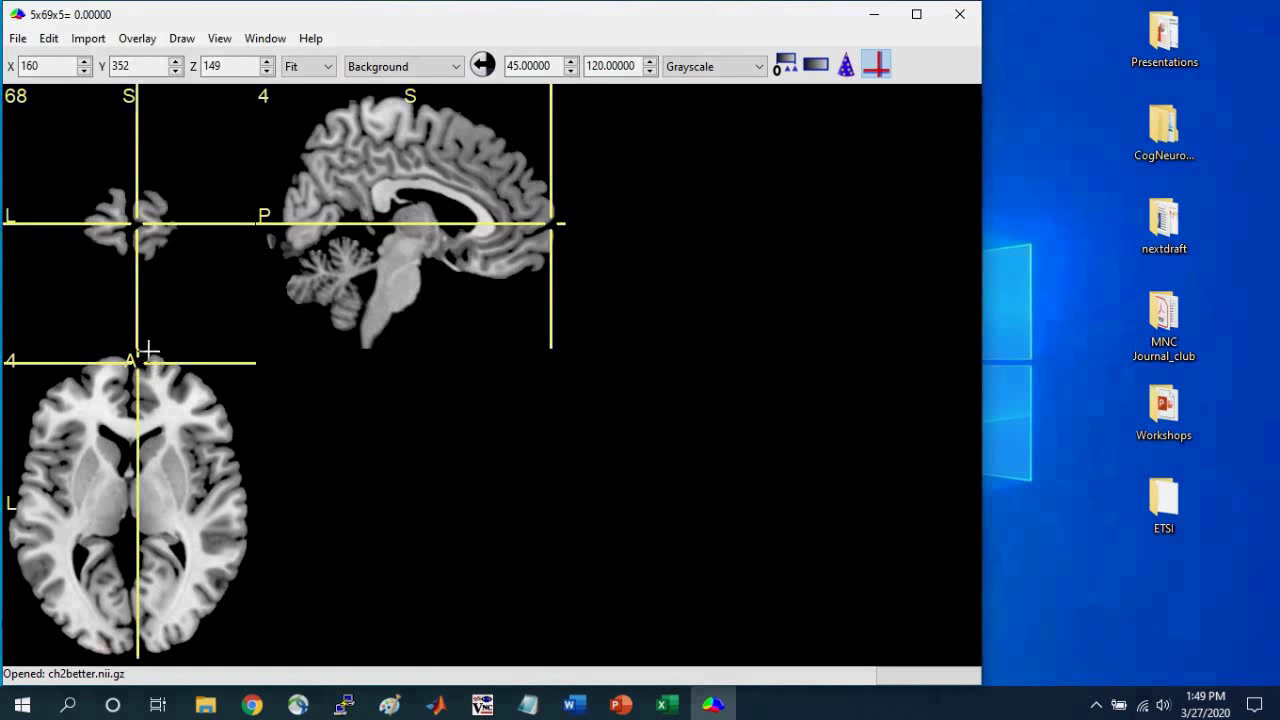
- Move the crosshairs within the sagittal, coronal and axial views in turn to examine how the three slices are linked
left_click(414, 212)
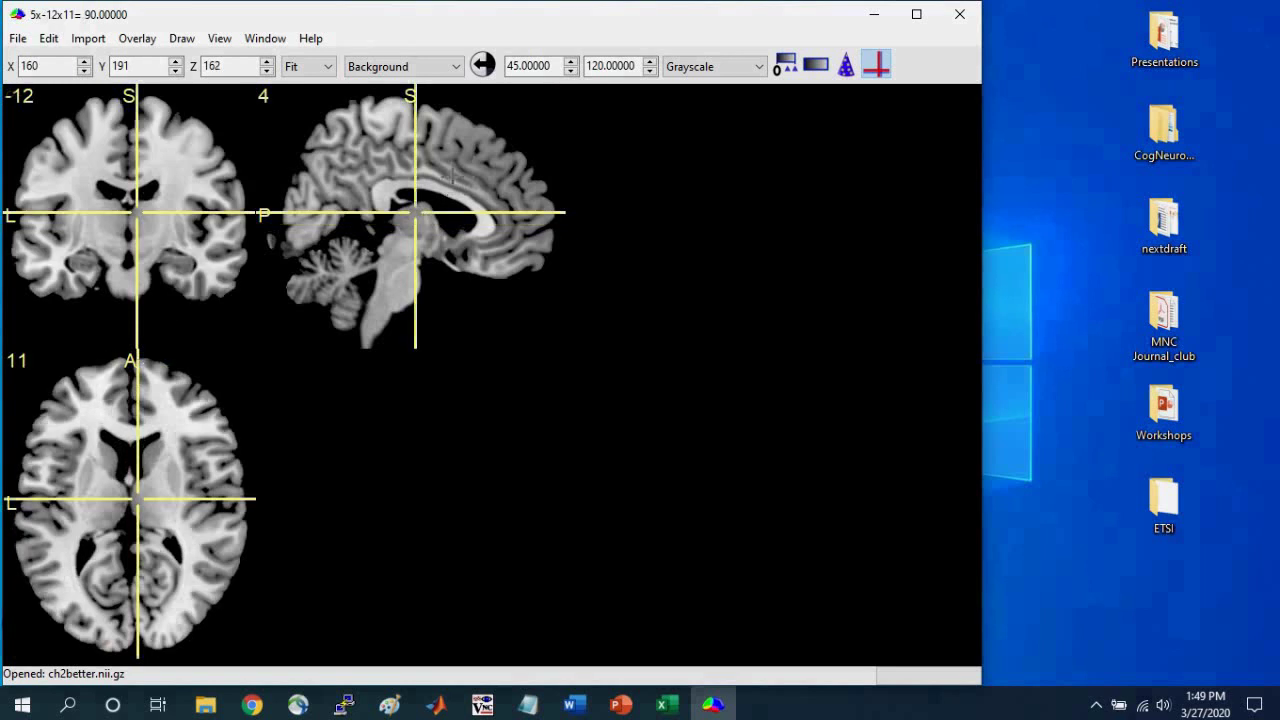
left_click_drag(418, 143, 443, 225)
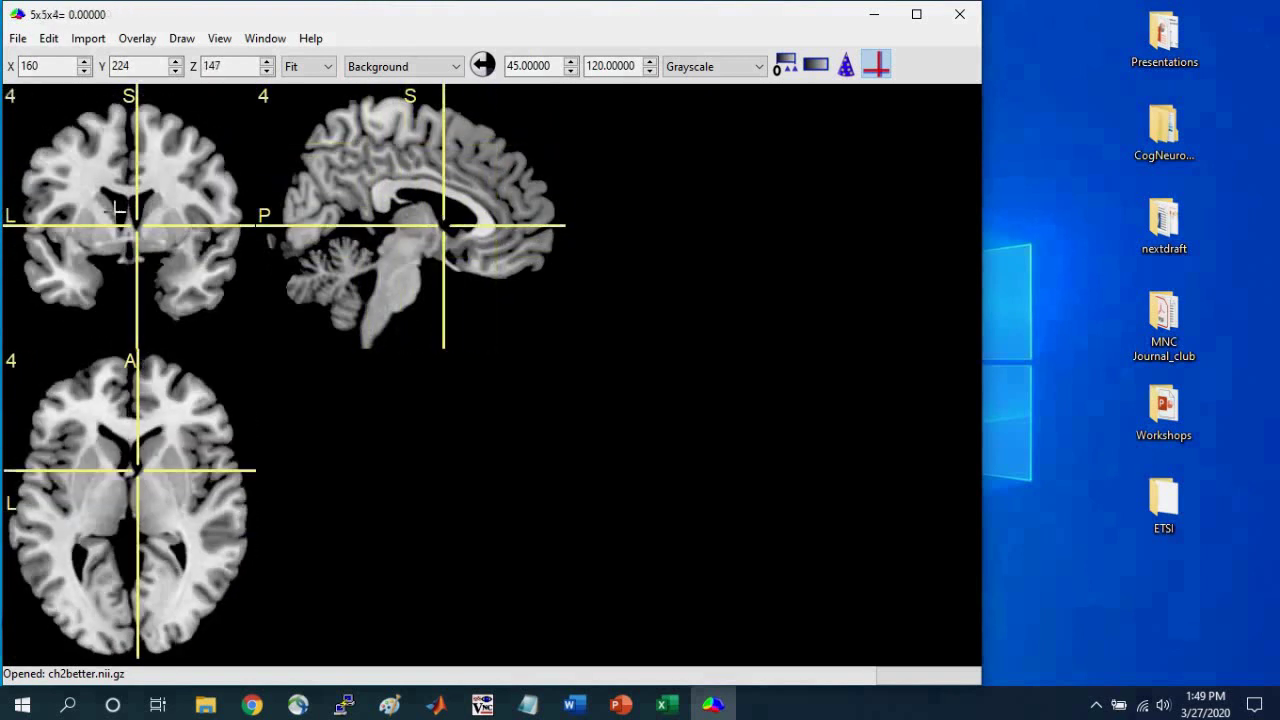
mouse_move(138, 210)
left_mouse_down()
mouse_move(123, 209)
mouse_move(140, 149)
mouse_move(169, 206)
mouse_move(123, 224)
mouse_move(110, 176)
mouse_move(149, 184)
mouse_move(147, 218)
mouse_move(124, 208)
mouse_move(136, 188)
left_mouse_up()
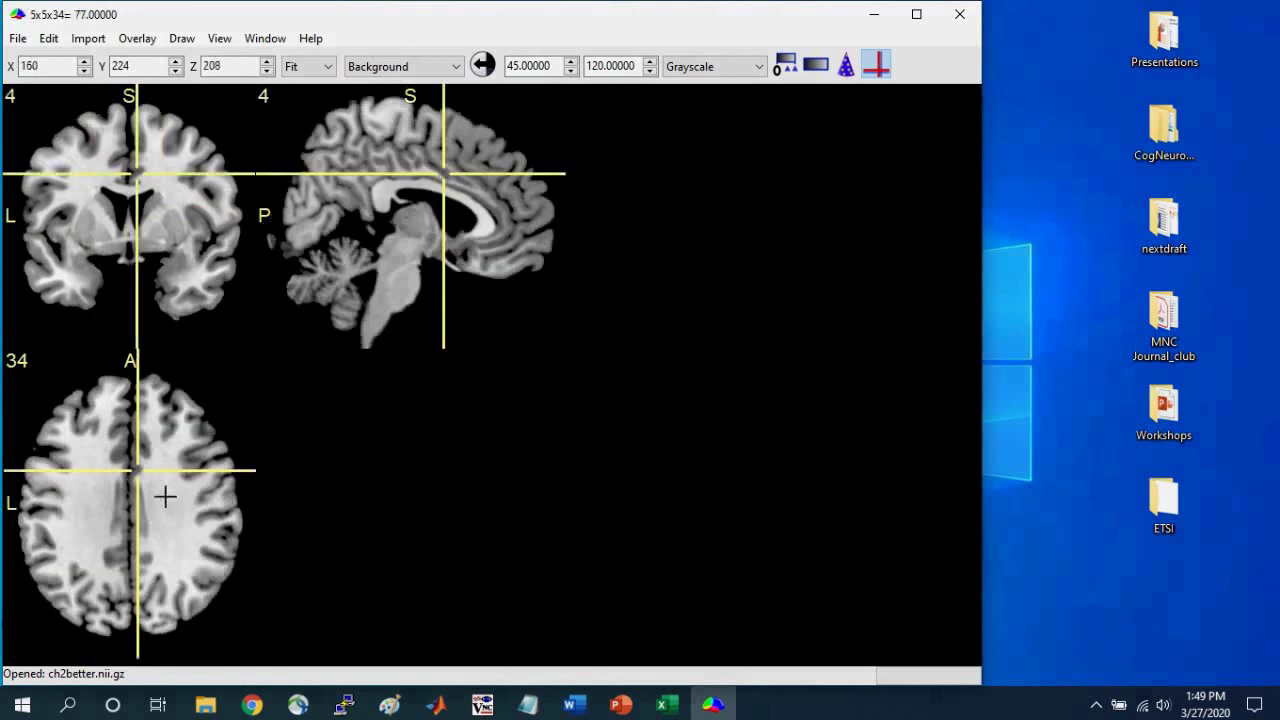
left_click_drag(128, 548, 133, 476)
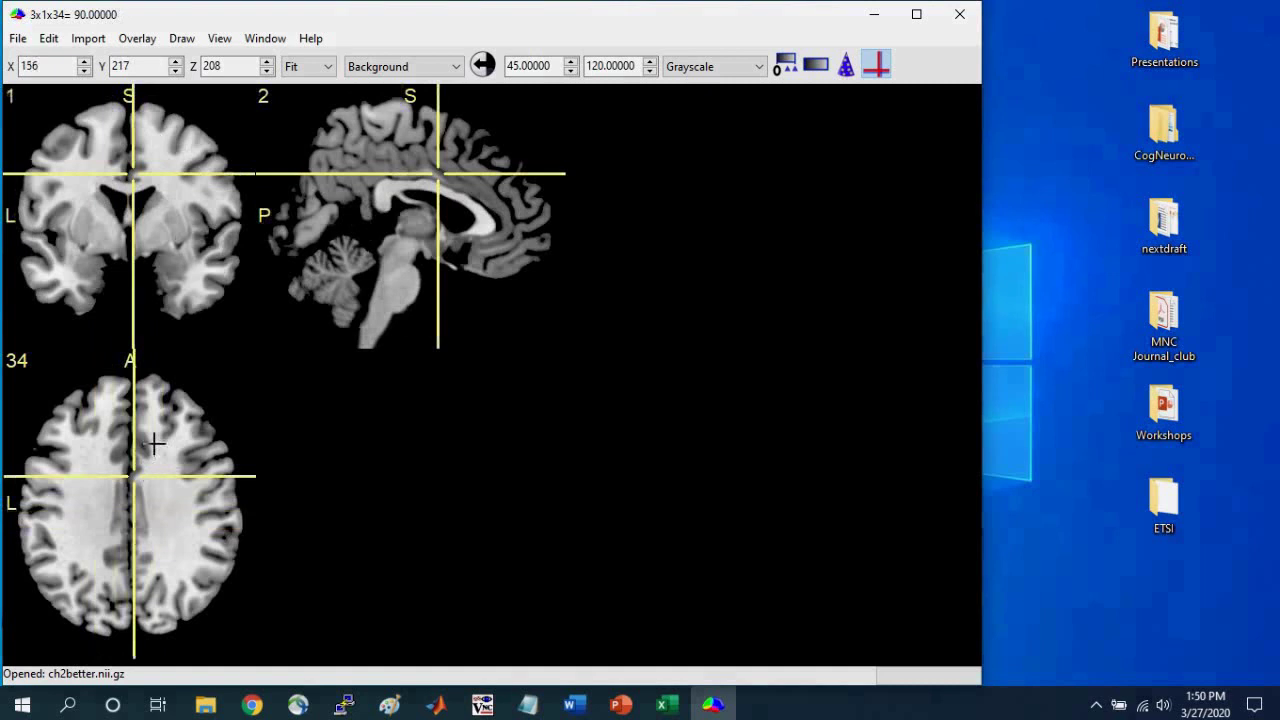
- Place the crosshairs at the anterior edge in the axial view, the posterior and superior edges in the sagittal view, and down at the brainstem
left_click(133, 378)
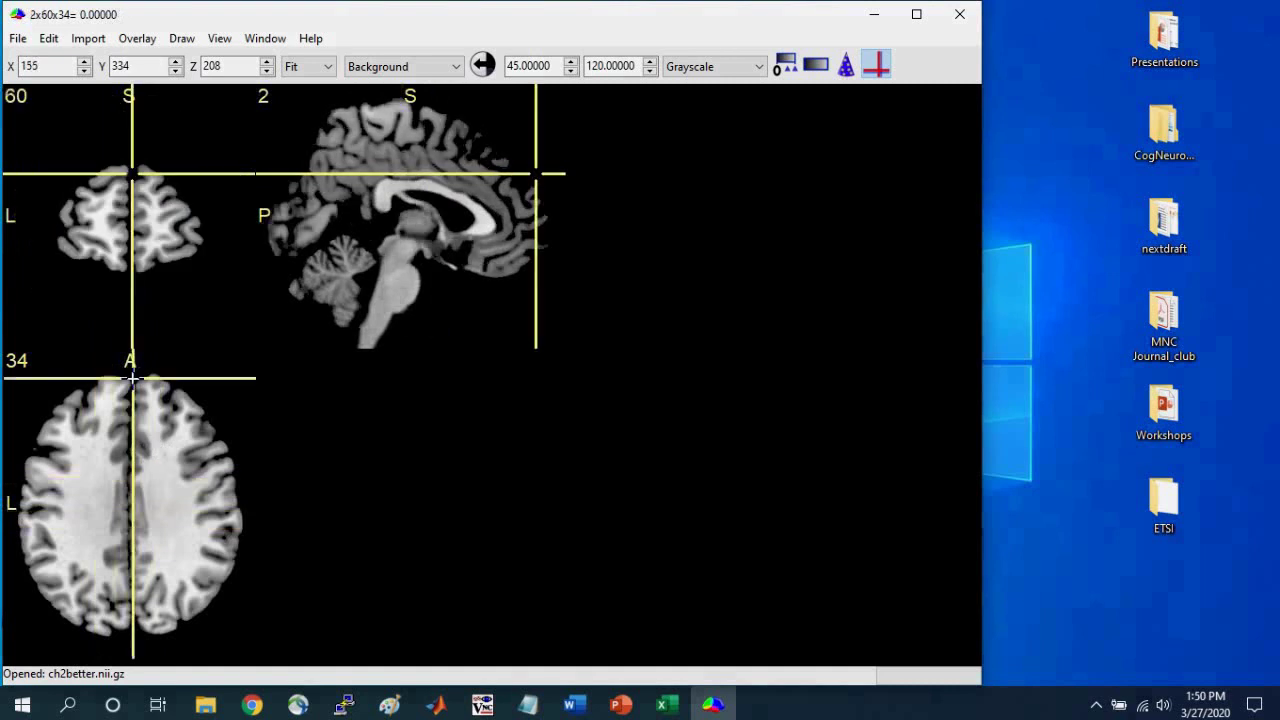
left_click(134, 379)
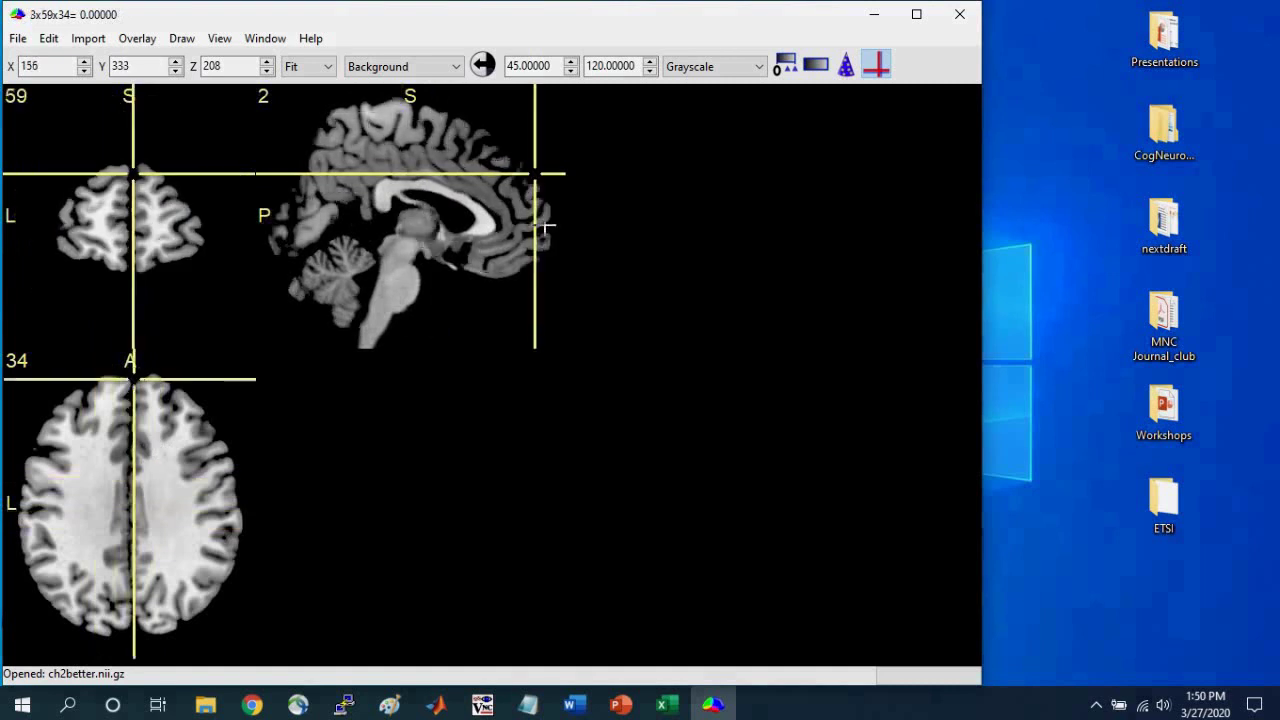
left_click(268, 219)
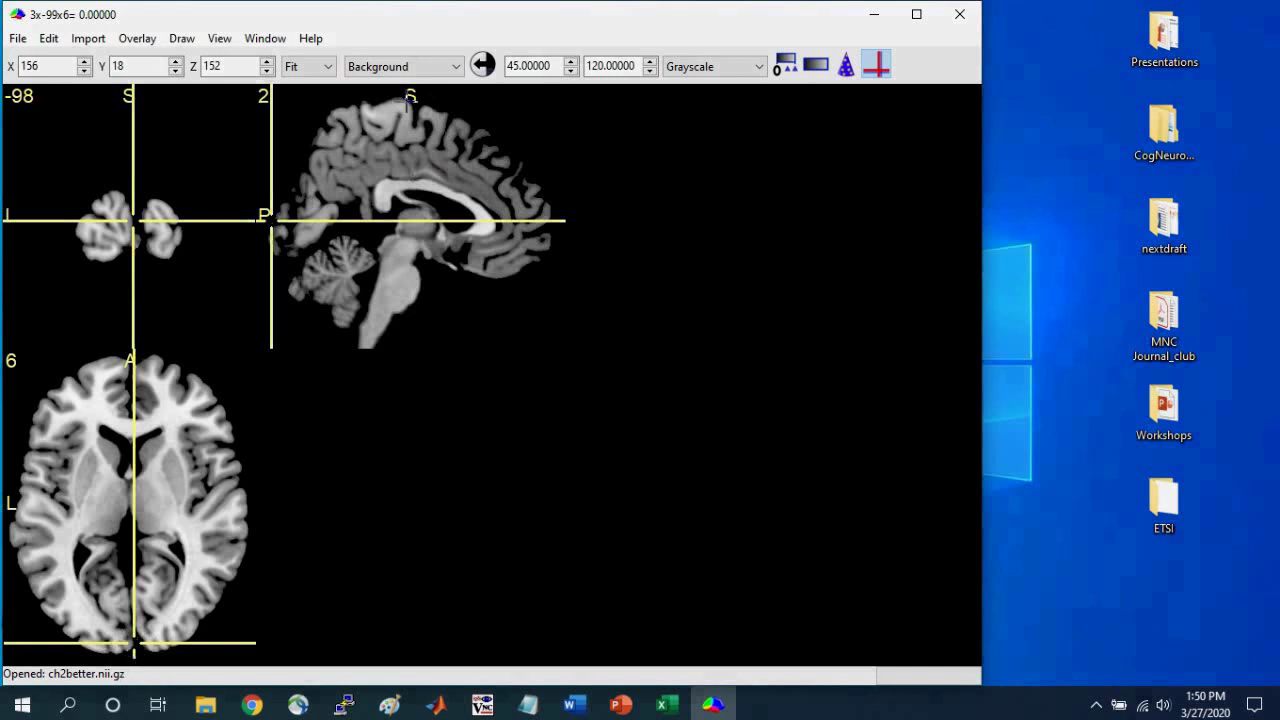
left_click(408, 100)
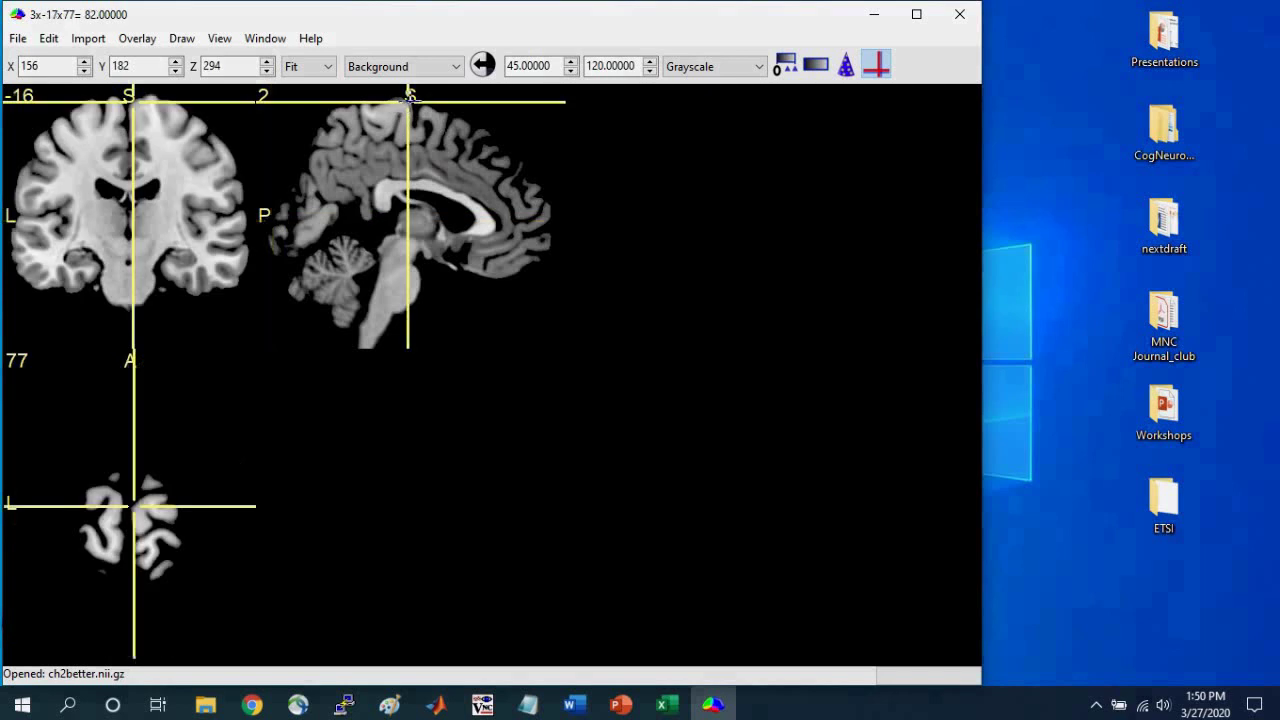
left_click_drag(408, 100, 413, 287)
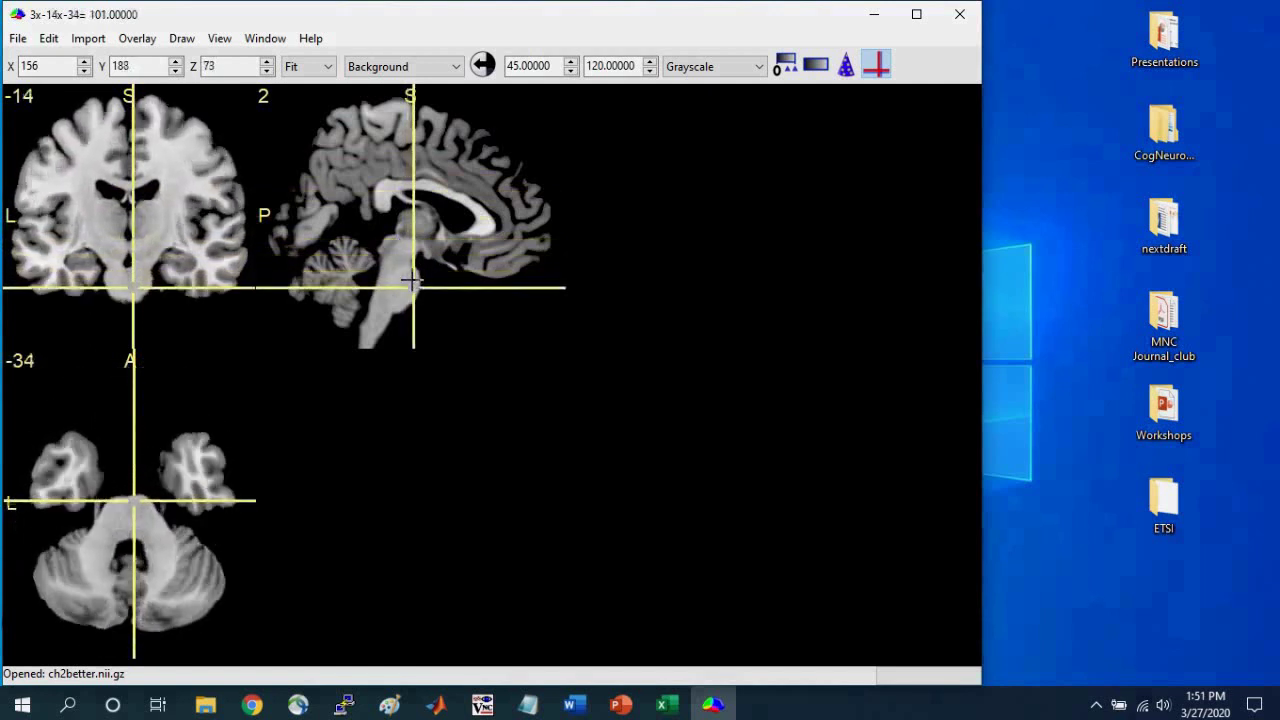
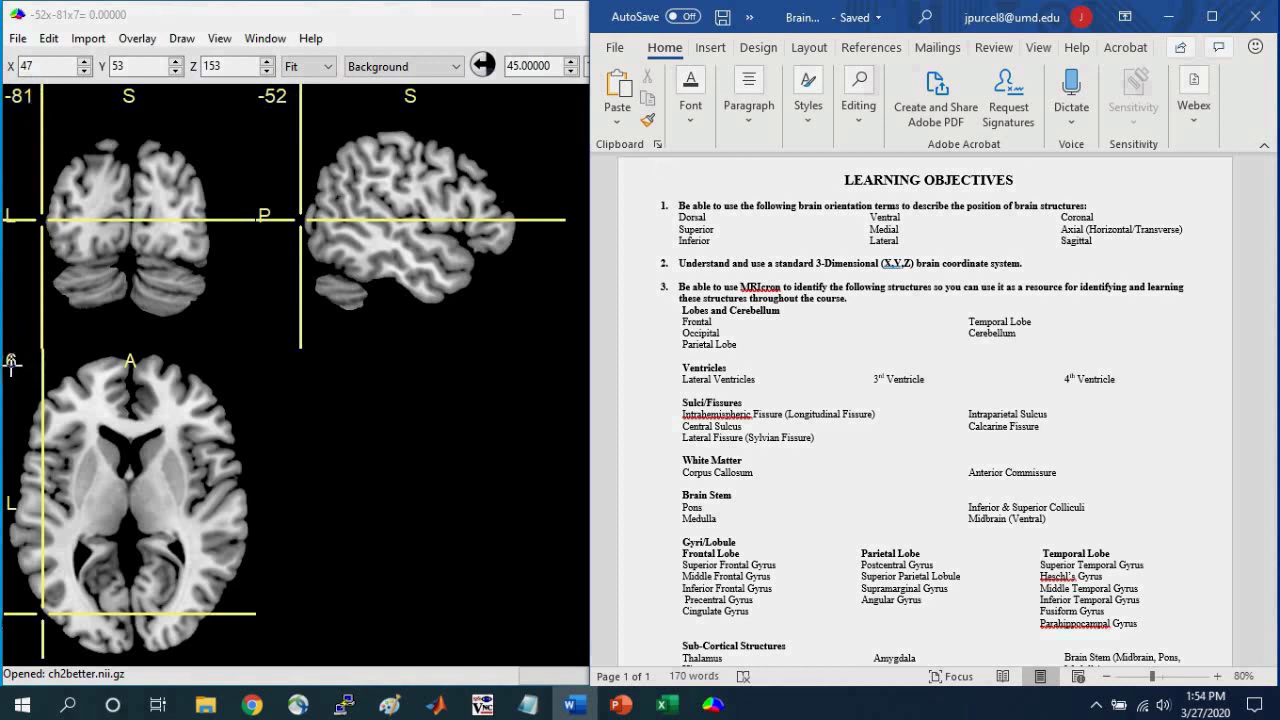
- Open the MNI coordinates entry and move the crosshairs to the origin at 0, 0, 0
left_click(219, 38)
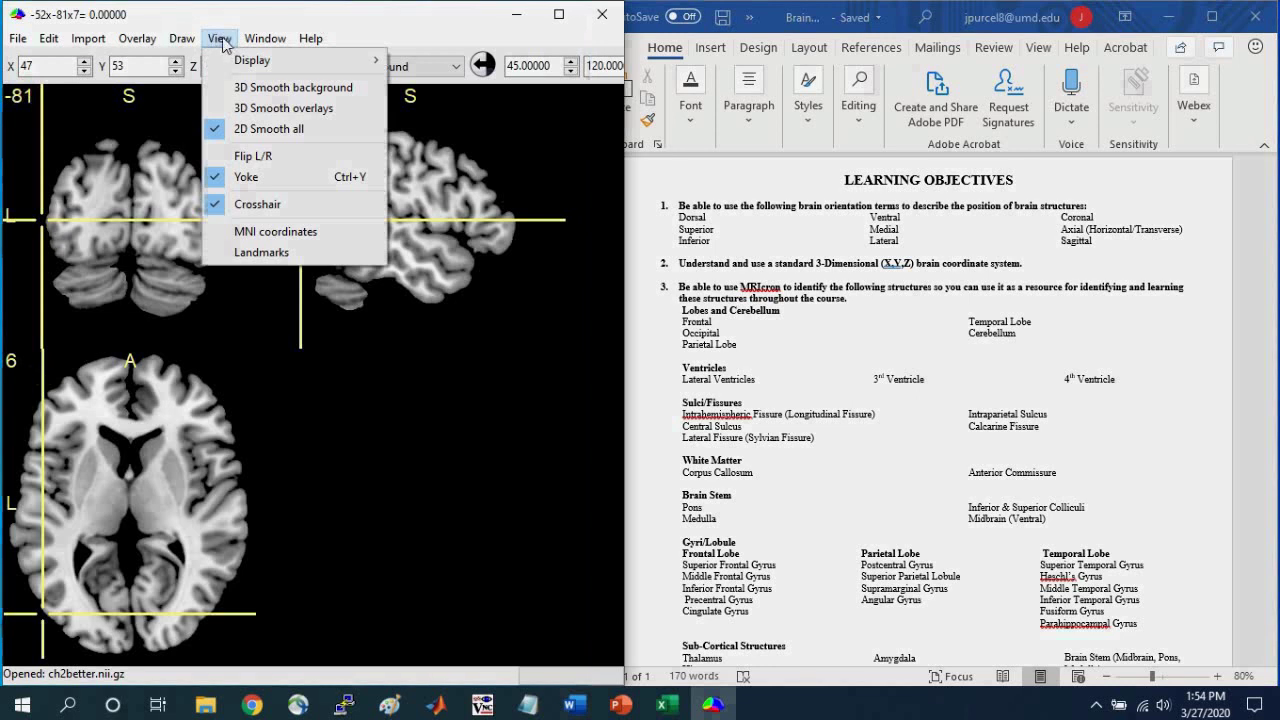
left_click(252, 236)
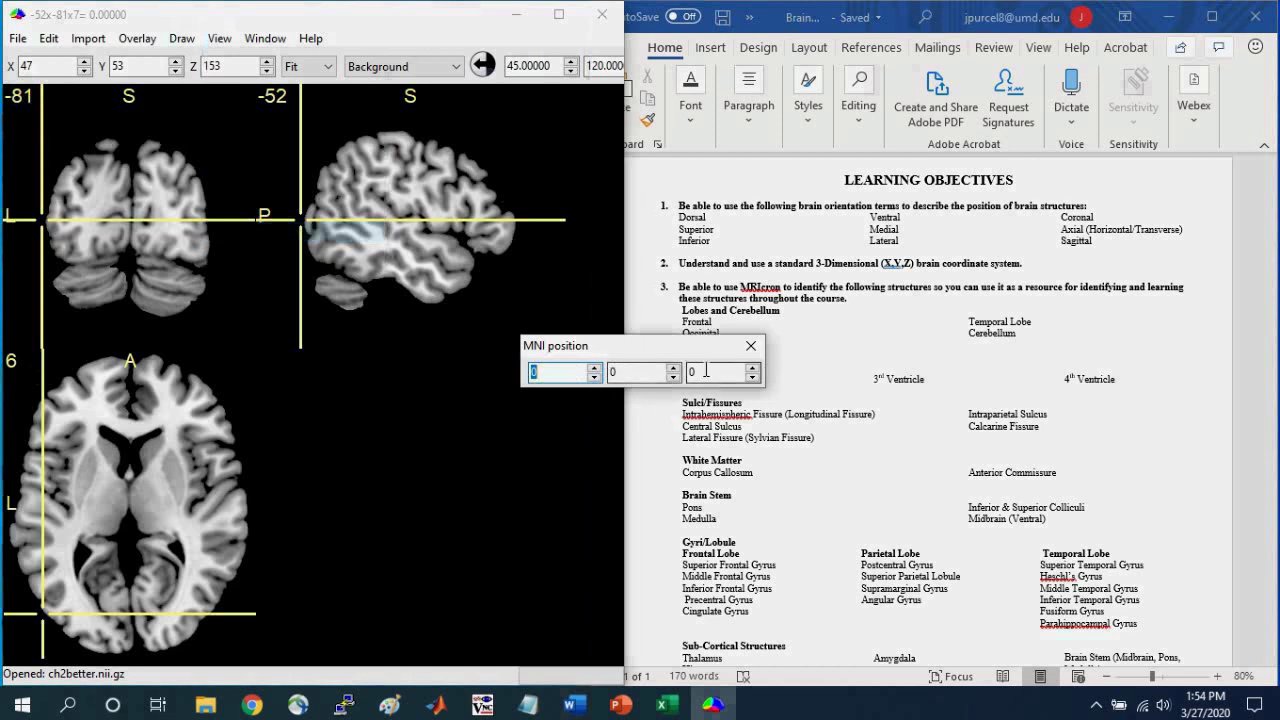
left_click(594, 367)
left_click(594, 377)
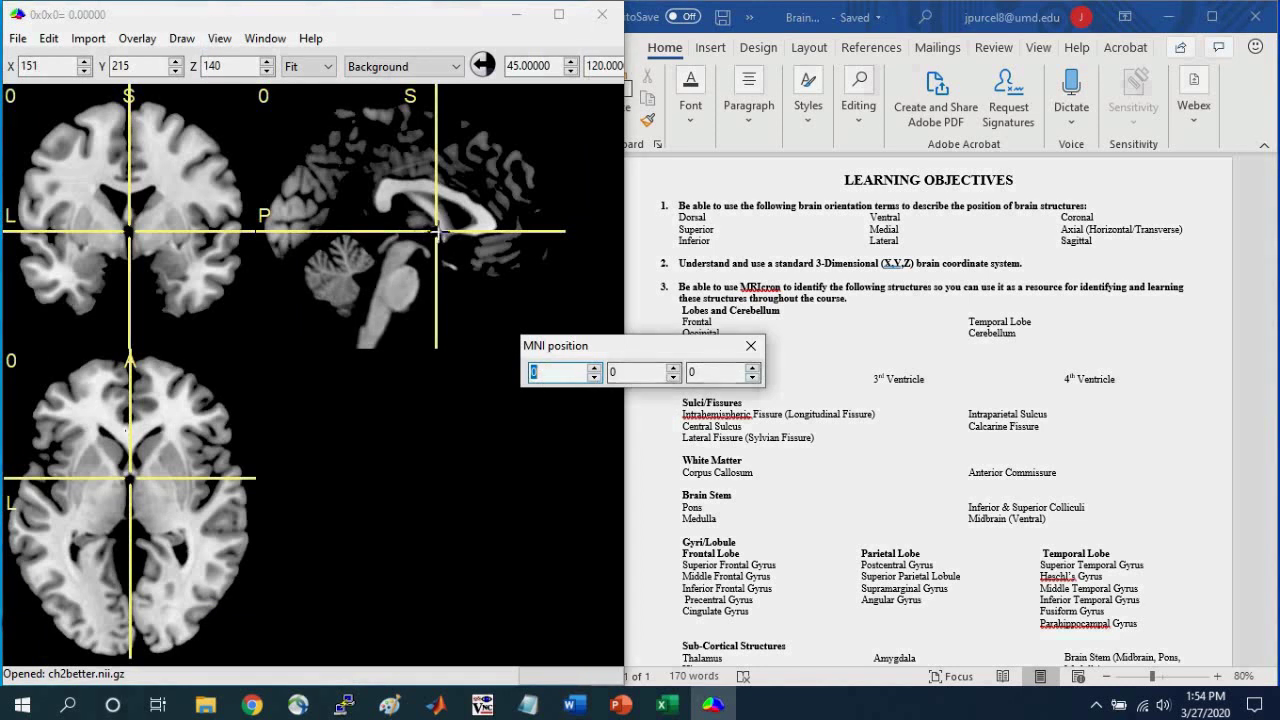
- Increase the MNI X coordinate one unit at a time to 13 to examine movement into the right hemisphere
left_click(595, 368)
left_click(595, 368)
left_click(595, 368)
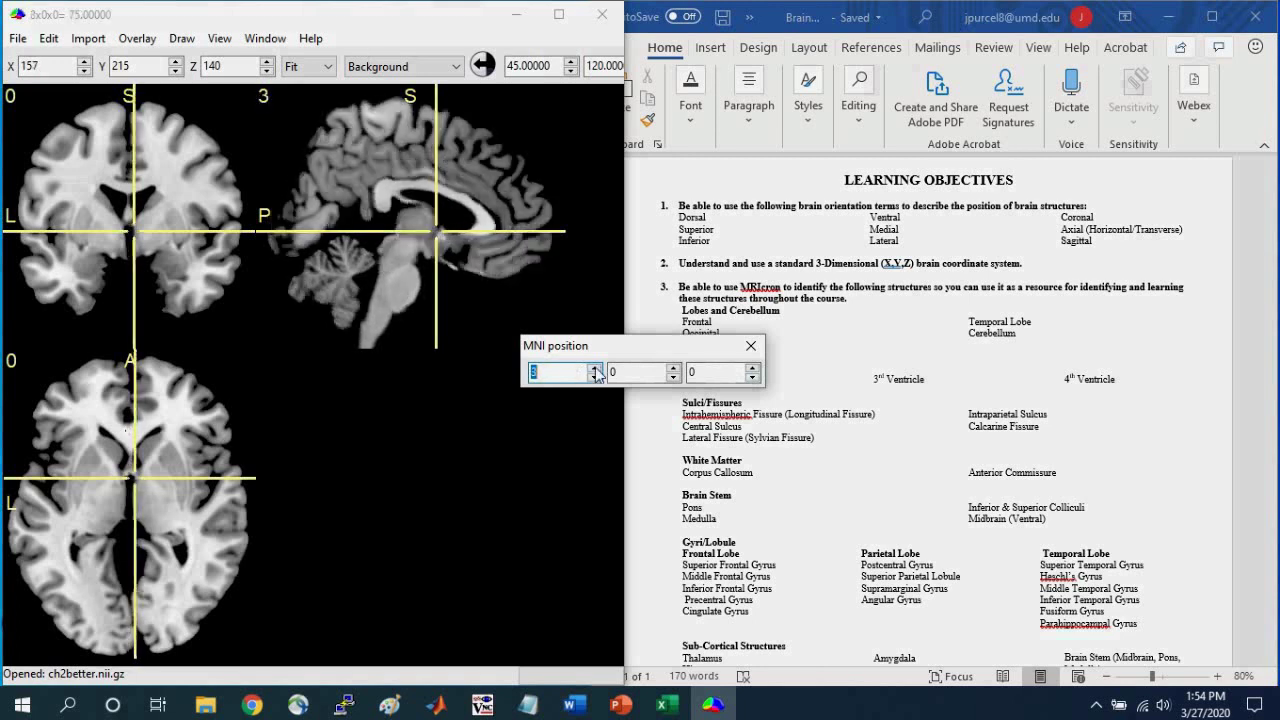
left_click(595, 368)
left_click(595, 368)
left_click(595, 368)
left_click(595, 368)
left_click(595, 368)
left_click(595, 368)
left_click(595, 368)
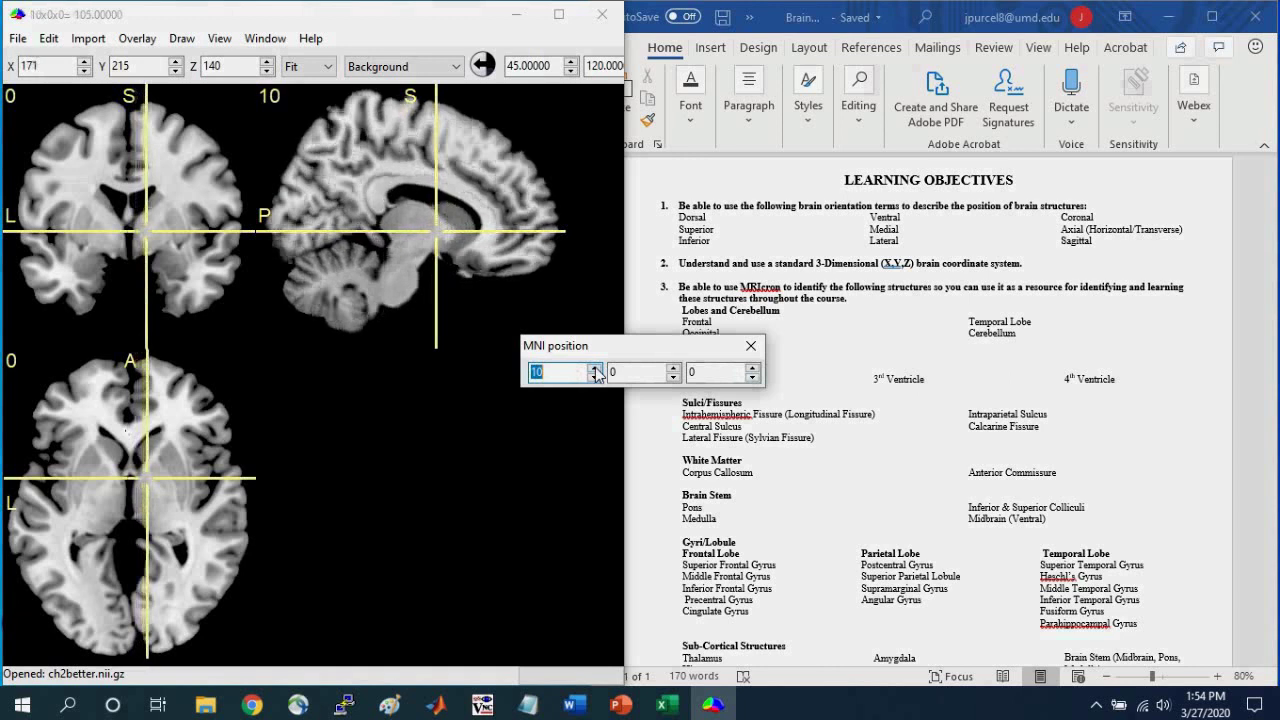
left_click(595, 368)
left_click(595, 368)
left_click(595, 368)
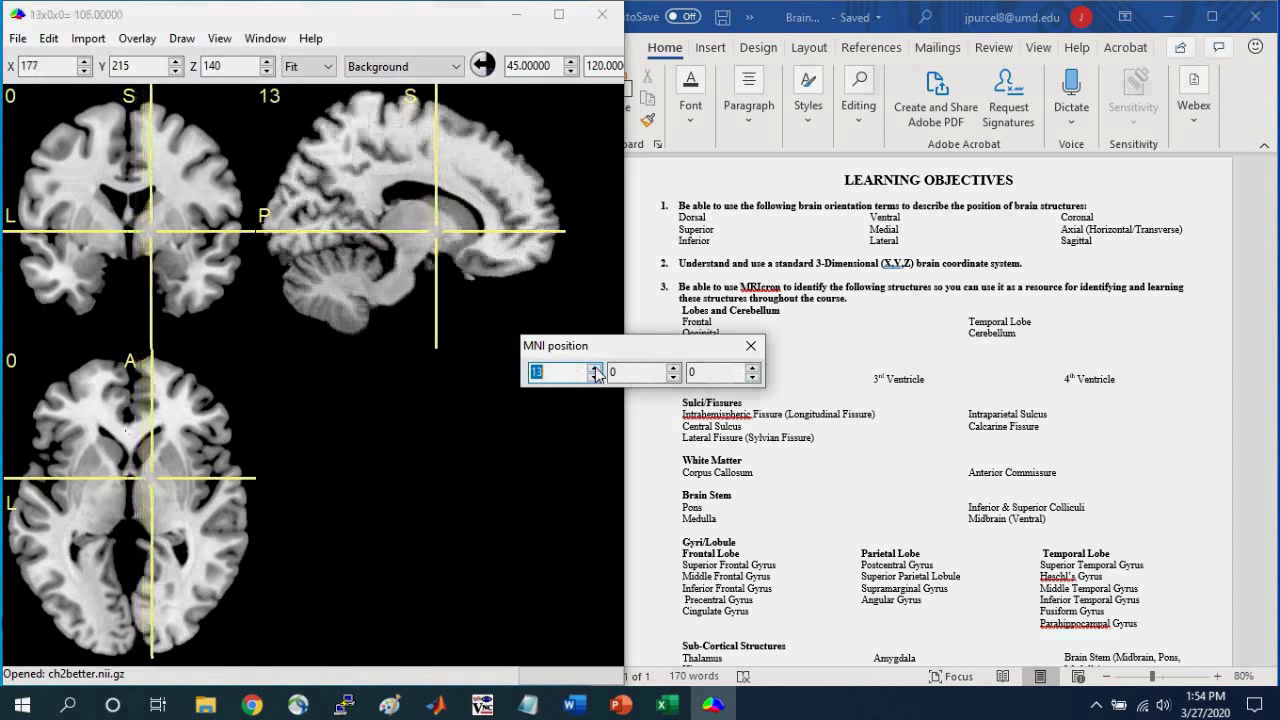
- Decrease the MNI X coordinate to -22 to examine the left hemisphere, and reset X to 0
left_click(595, 377)
left_click(595, 377)
left_click(595, 377)
left_click(595, 377)
left_click(595, 377)
left_click(595, 377)
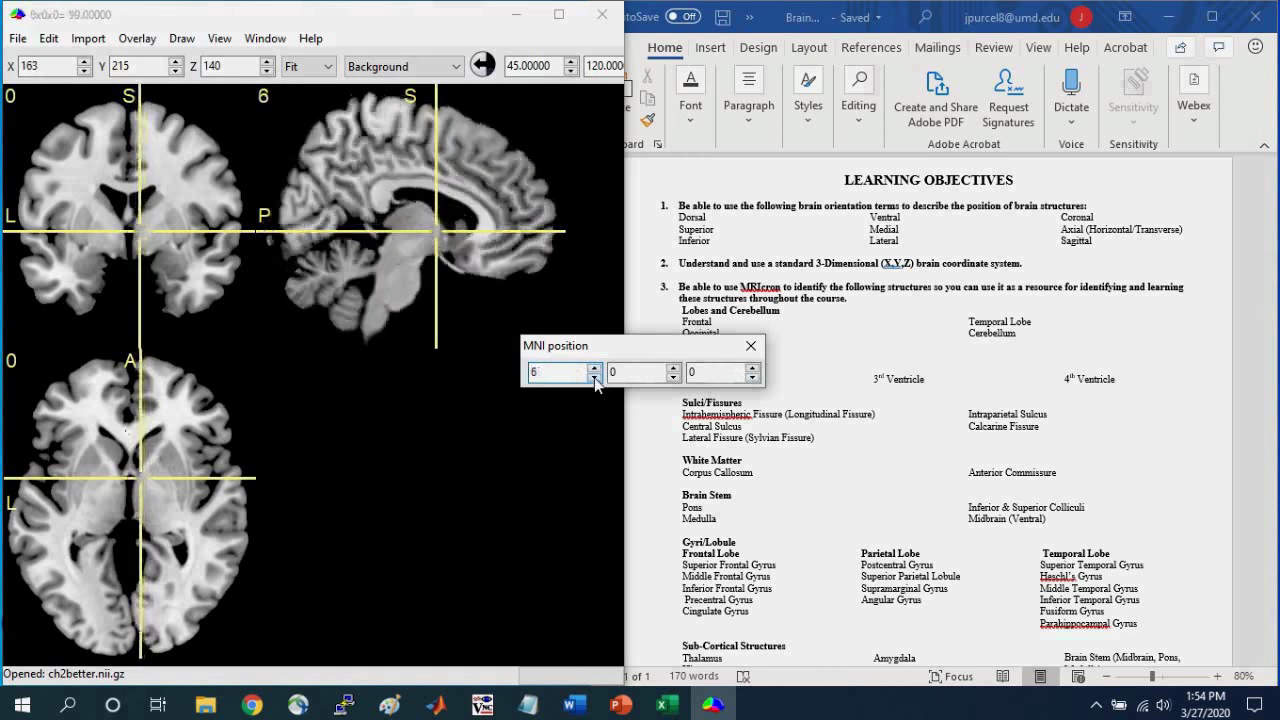
left_click(595, 377)
left_click(595, 377)
left_click_drag(595, 377, 595, 377)
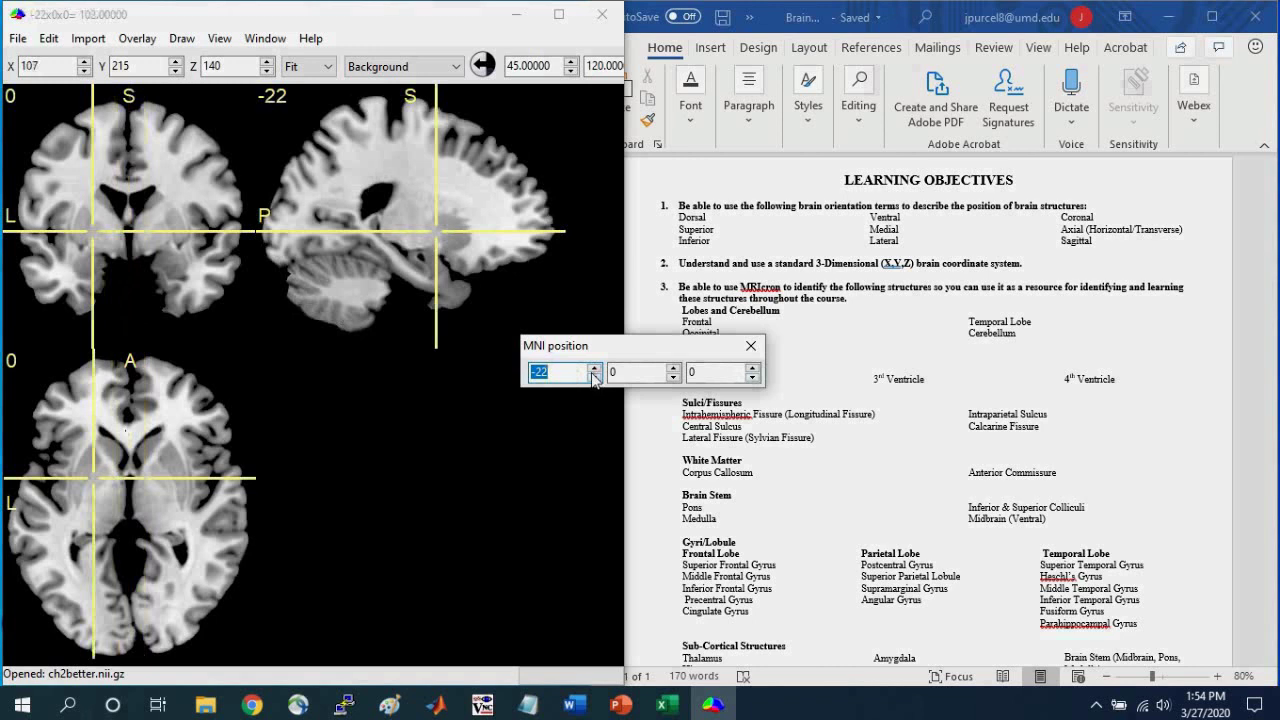
type("0")
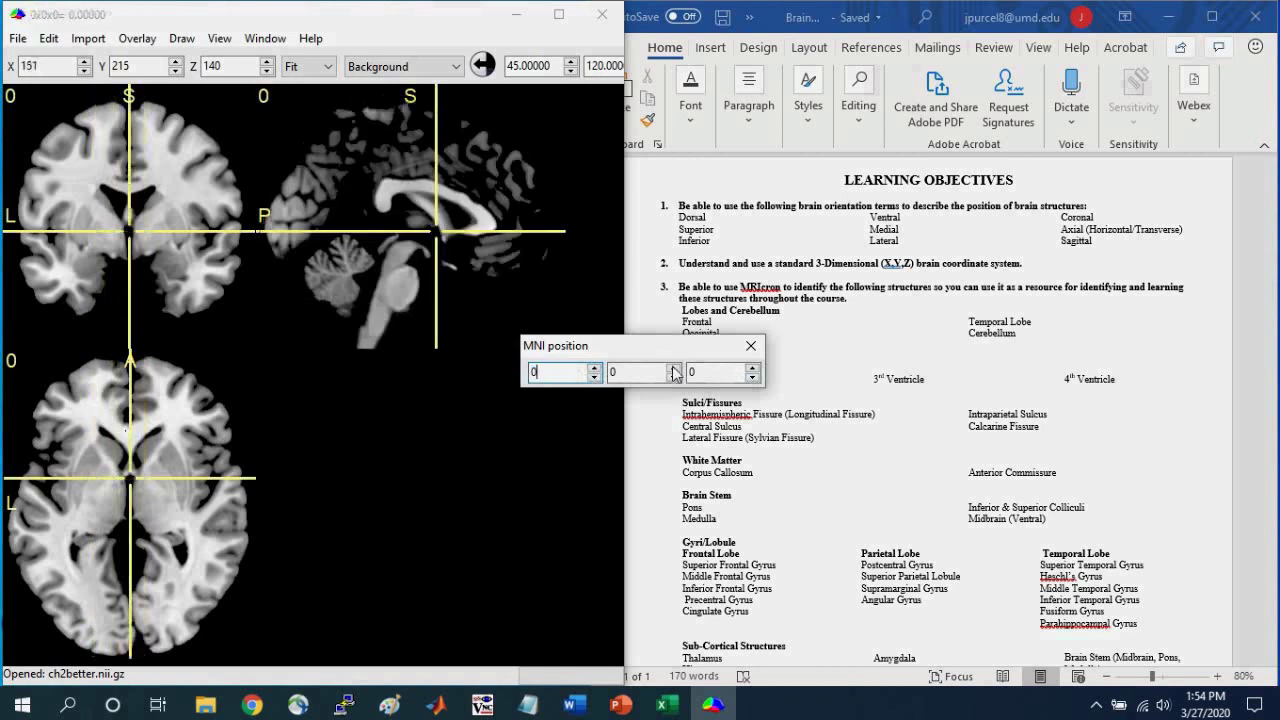
- Increase the MNI Y coordinate one unit at a time past 13 to examine anterior movement through the coronal slices
left_click(674, 367)
left_click(674, 367)
left_click(674, 367)
left_click(674, 367)
left_click(674, 367)
left_click(674, 367)
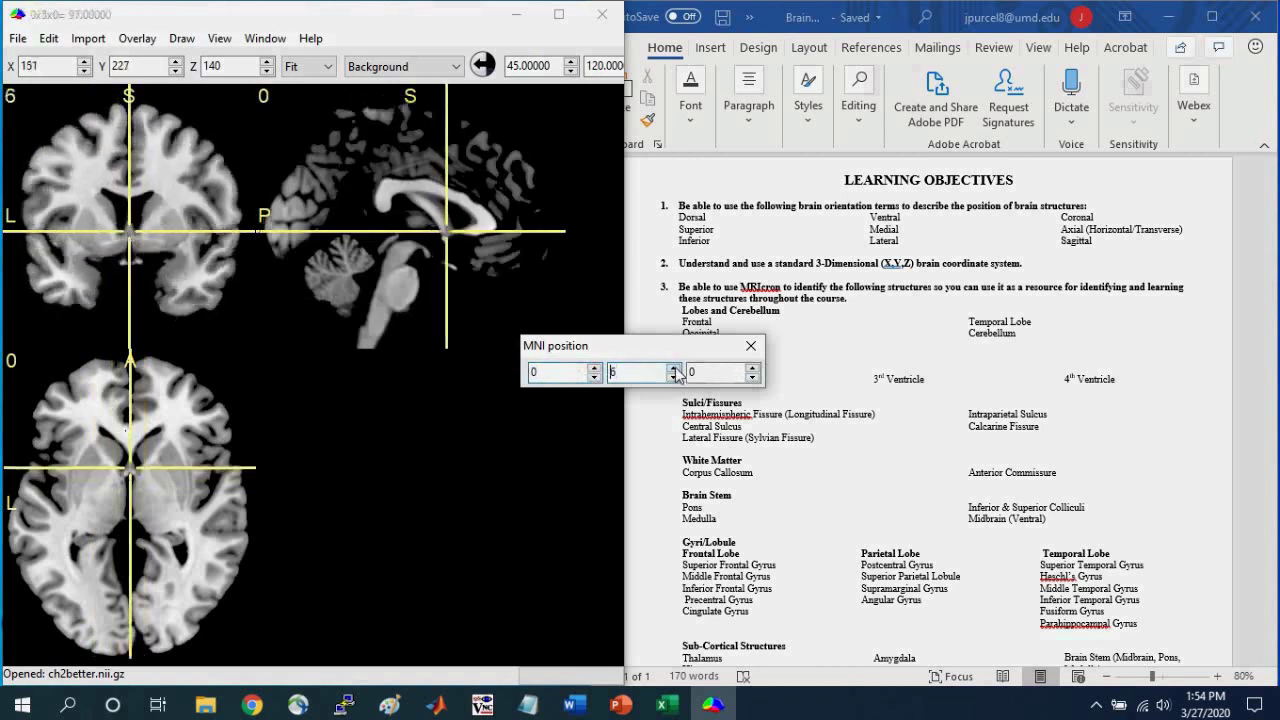
left_click(674, 367)
left_click(674, 367)
left_click(674, 367)
left_click(674, 367)
left_click(674, 367)
left_click(674, 367)
left_click(674, 367)
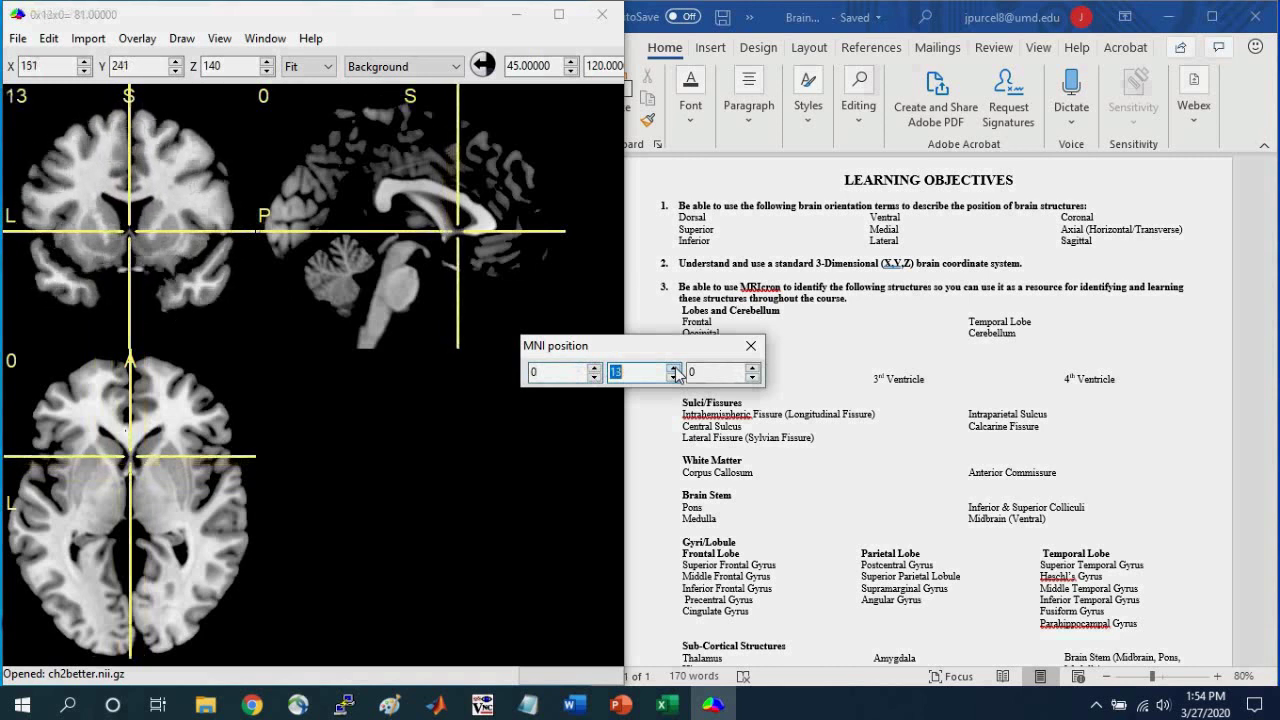
left_click(674, 367)
left_click(674, 367)
left_click(674, 367)
- Decrease the MNI Y coordinate through 0 to -22 to examine posterior movement through the coronal slices
left_click(674, 378)
left_click(674, 378)
left_click(674, 378)
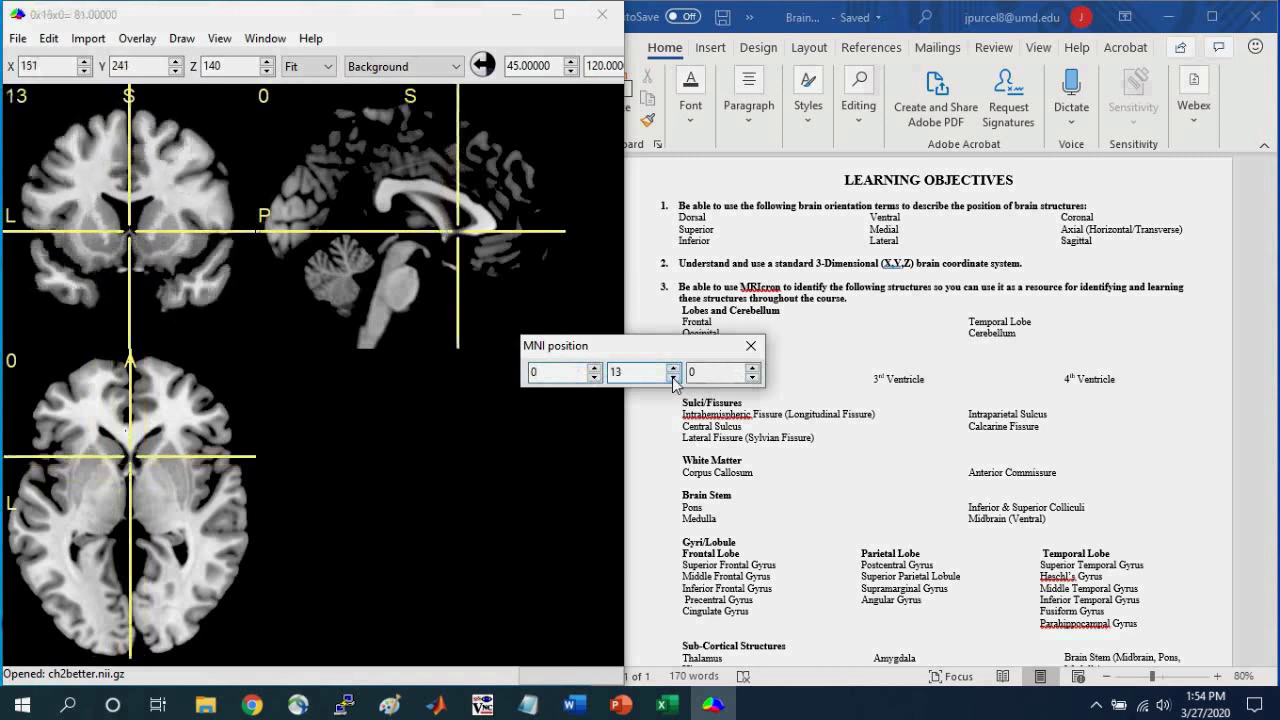
left_click(674, 378)
left_click(674, 378)
left_click(674, 378)
left_click(674, 378)
left_click(674, 378)
left_click(674, 378)
left_click(674, 378)
left_click(674, 378)
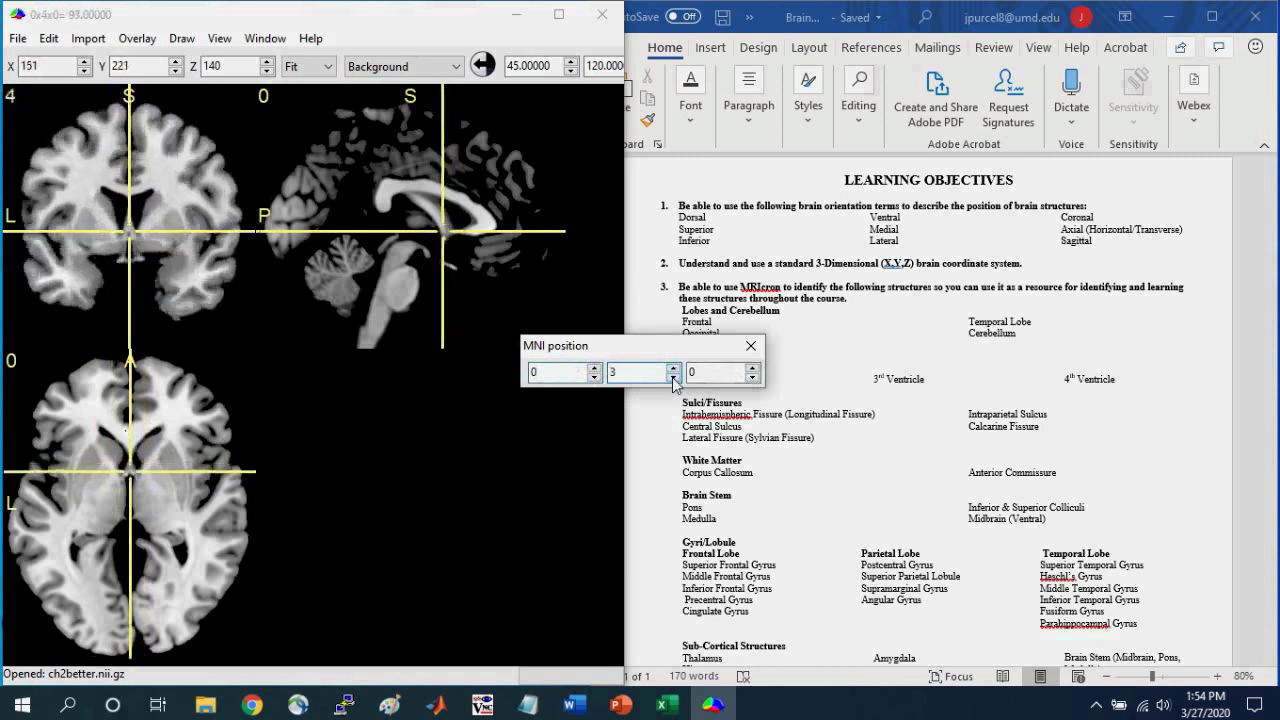
double_click(674, 378)
double_click(674, 378)
double_click(674, 378)
double_click(674, 378)
double_click(674, 378)
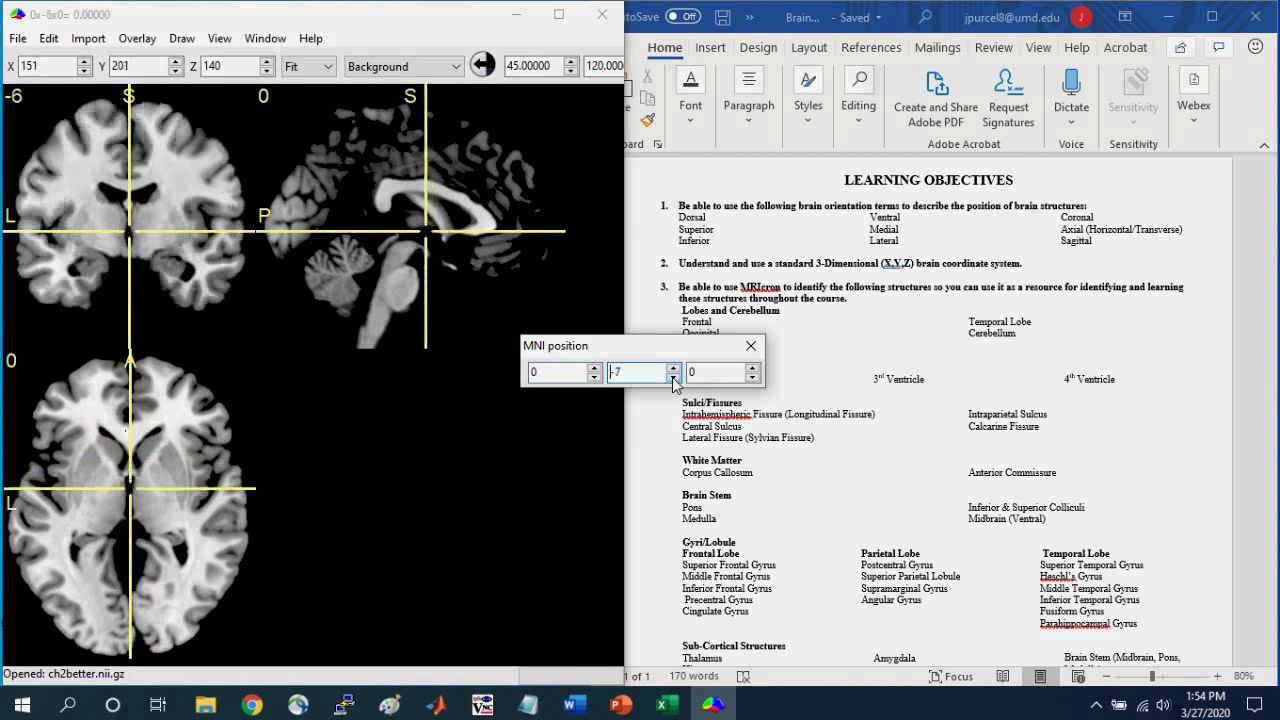
left_click(674, 378)
left_click(674, 378)
left_click(674, 378)
left_click(674, 378)
left_click(674, 378)
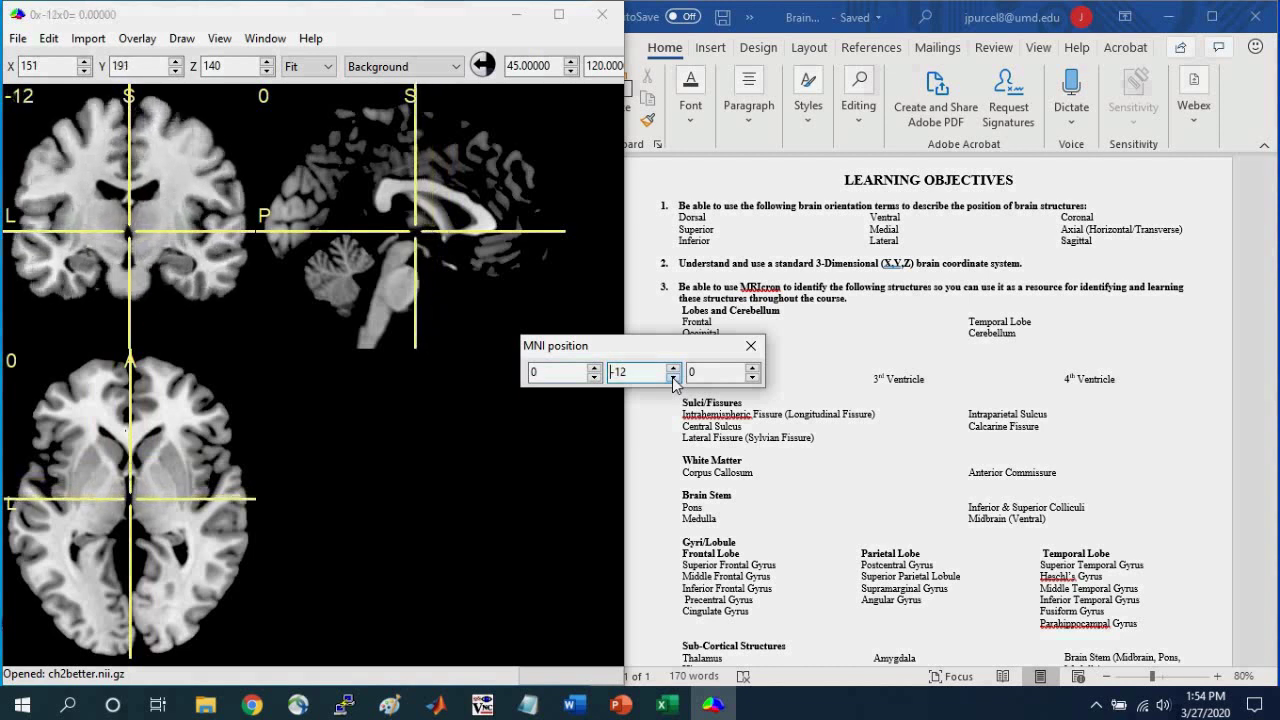
double_click(674, 378)
double_click(674, 378)
double_click(674, 378)
double_click(674, 378)
left_click(674, 378)
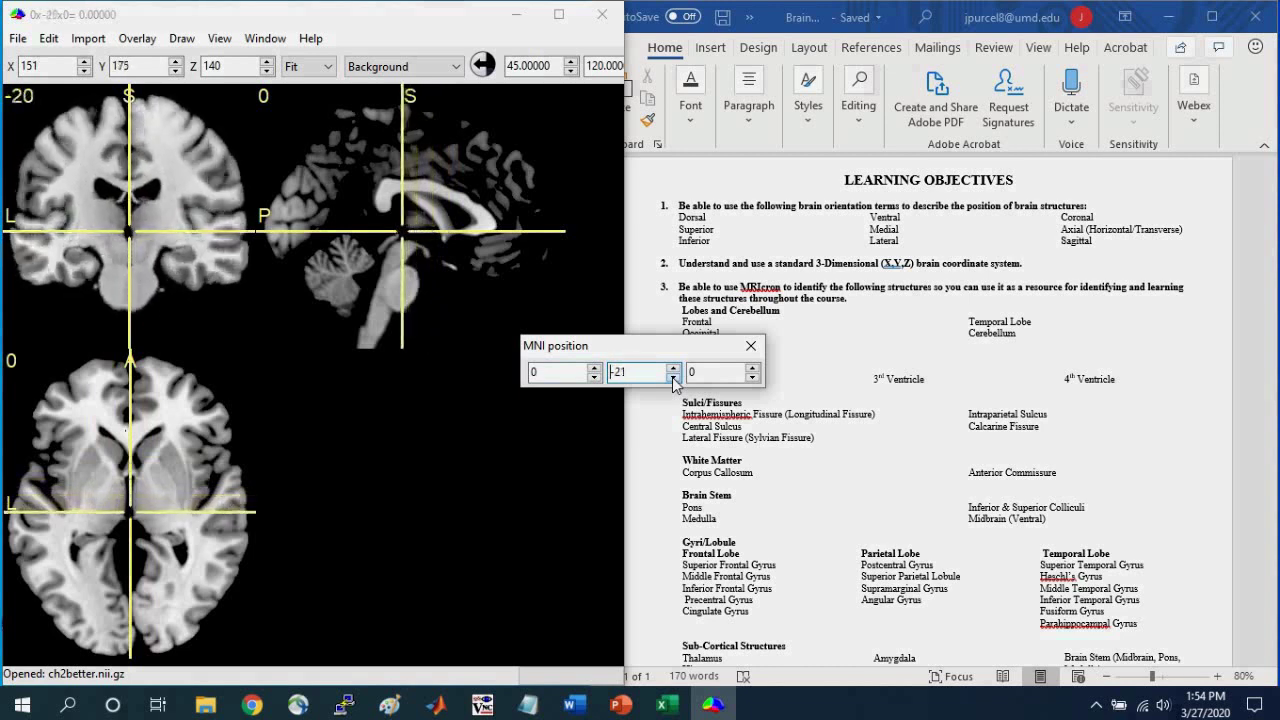
left_click(674, 378)
- Raise the MNI Y coordinate to -13 and reset it to 0
left_click(674, 367)
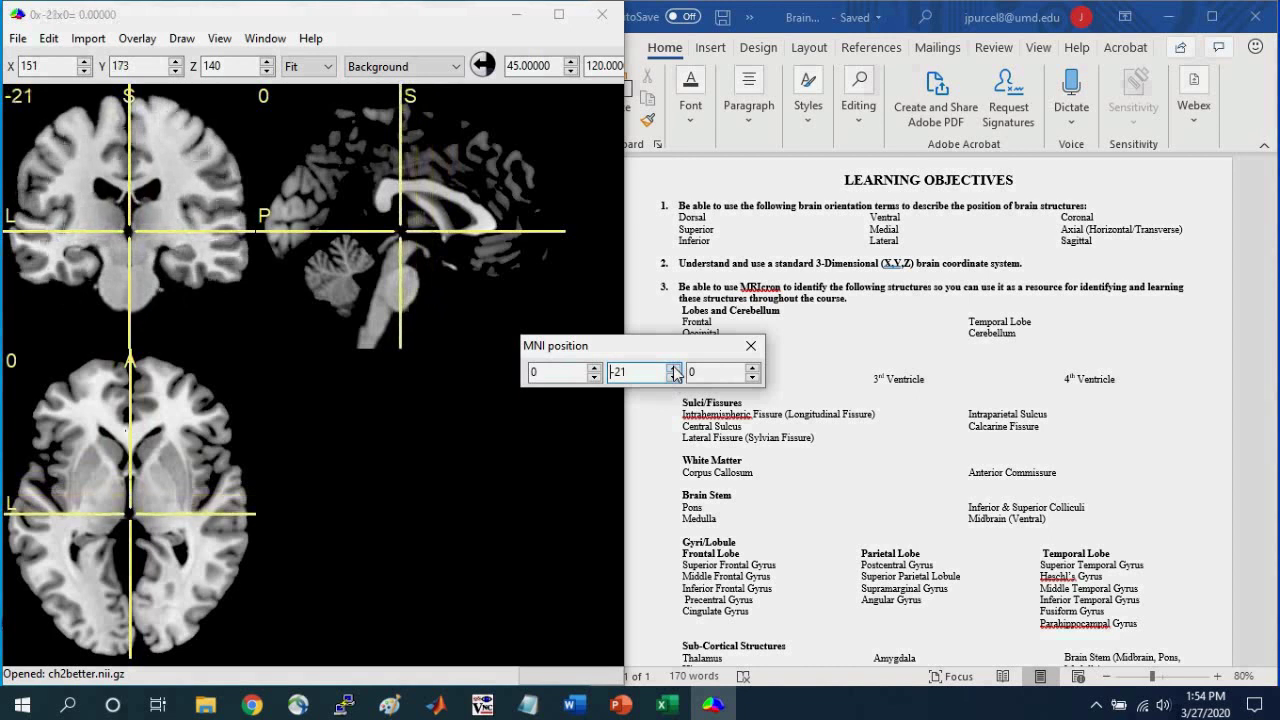
triple_click(674, 367)
triple_click(674, 367)
double_click(674, 367)
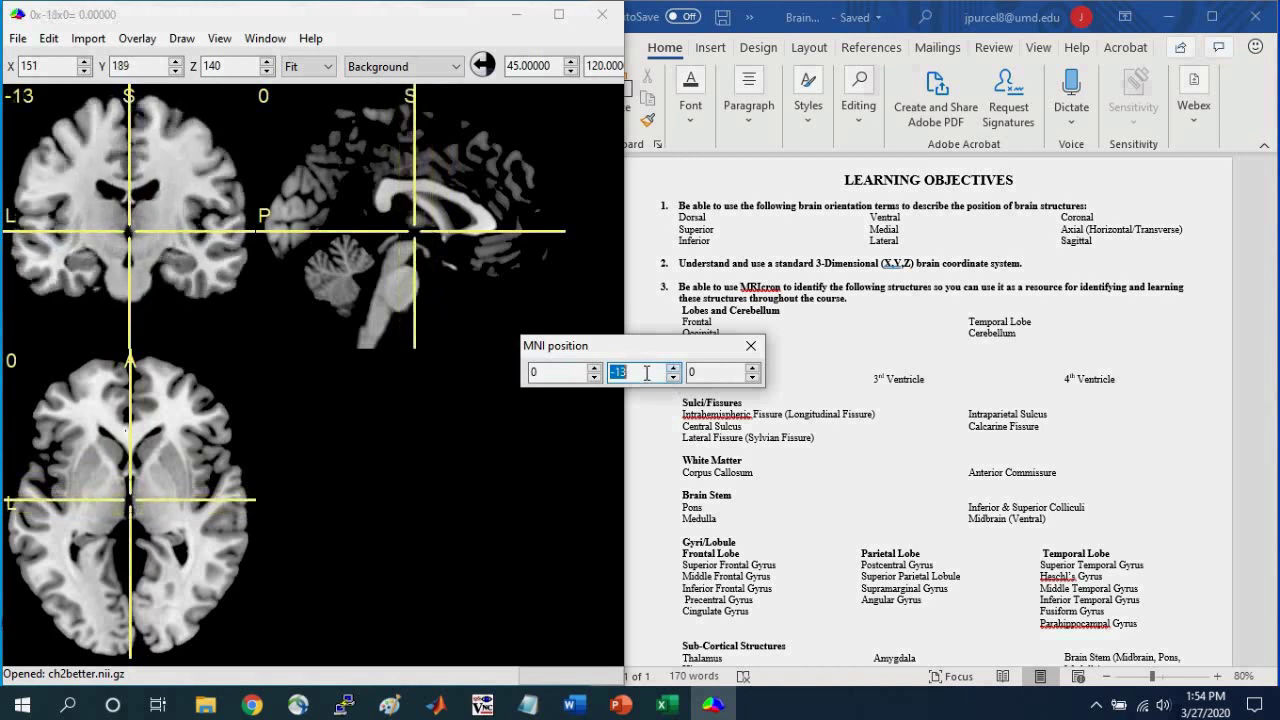
type("0")
- Raise the MNI Z coordinate to 14 and lower it to -26 to examine superior and inferior axial slices, and reset Z to 0
left_click(753, 367)
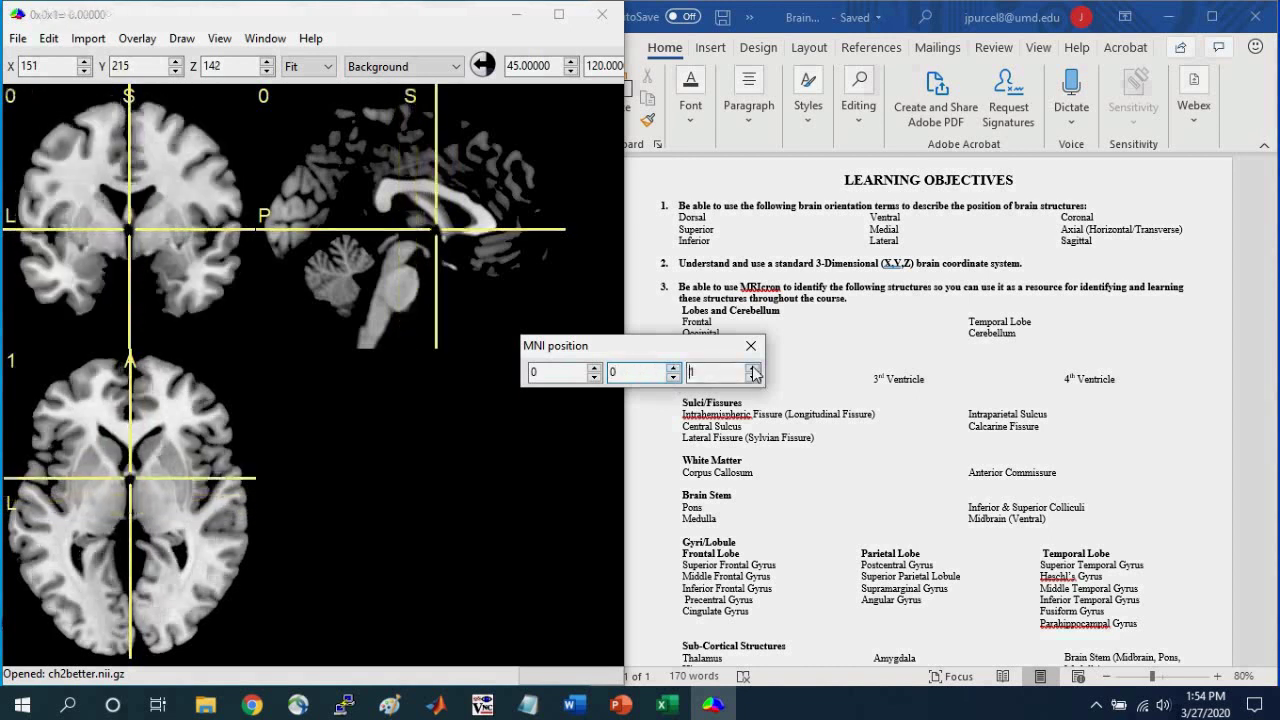
double_click(753, 368)
left_click(753, 368)
left_click(753, 368)
left_click(753, 368)
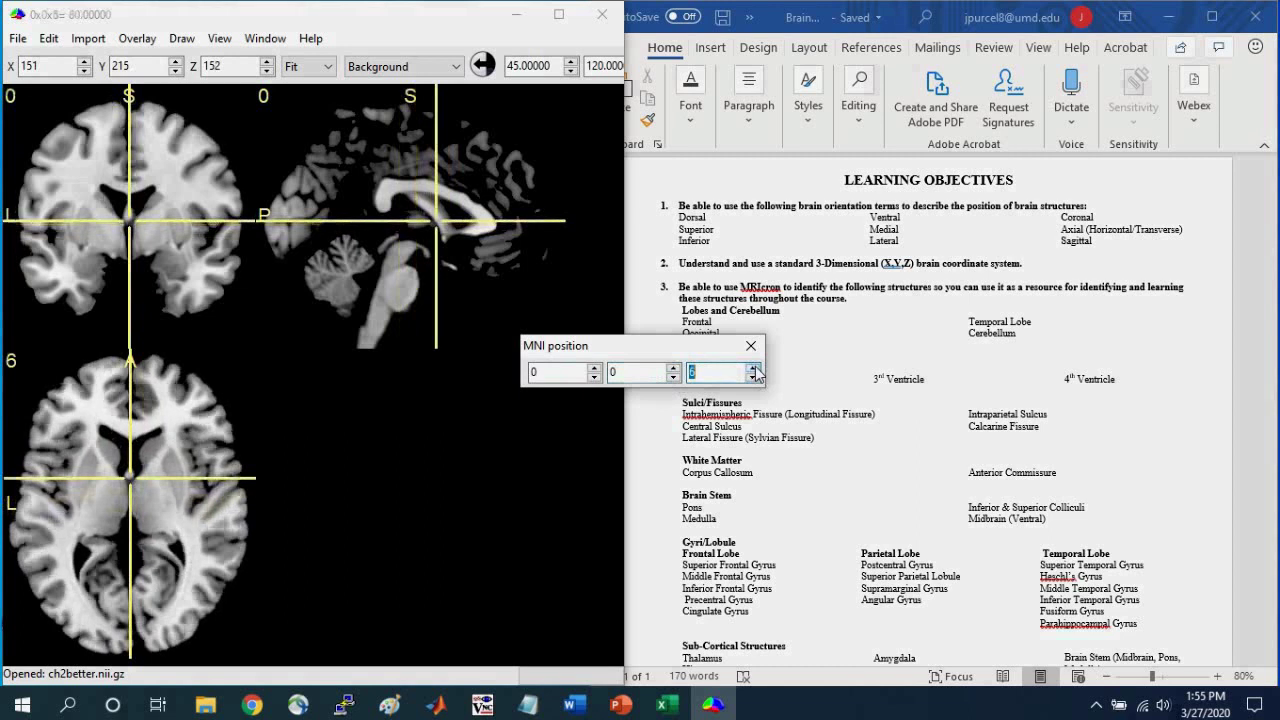
double_click(753, 368)
double_click(753, 368)
left_click(753, 368)
double_click(753, 368)
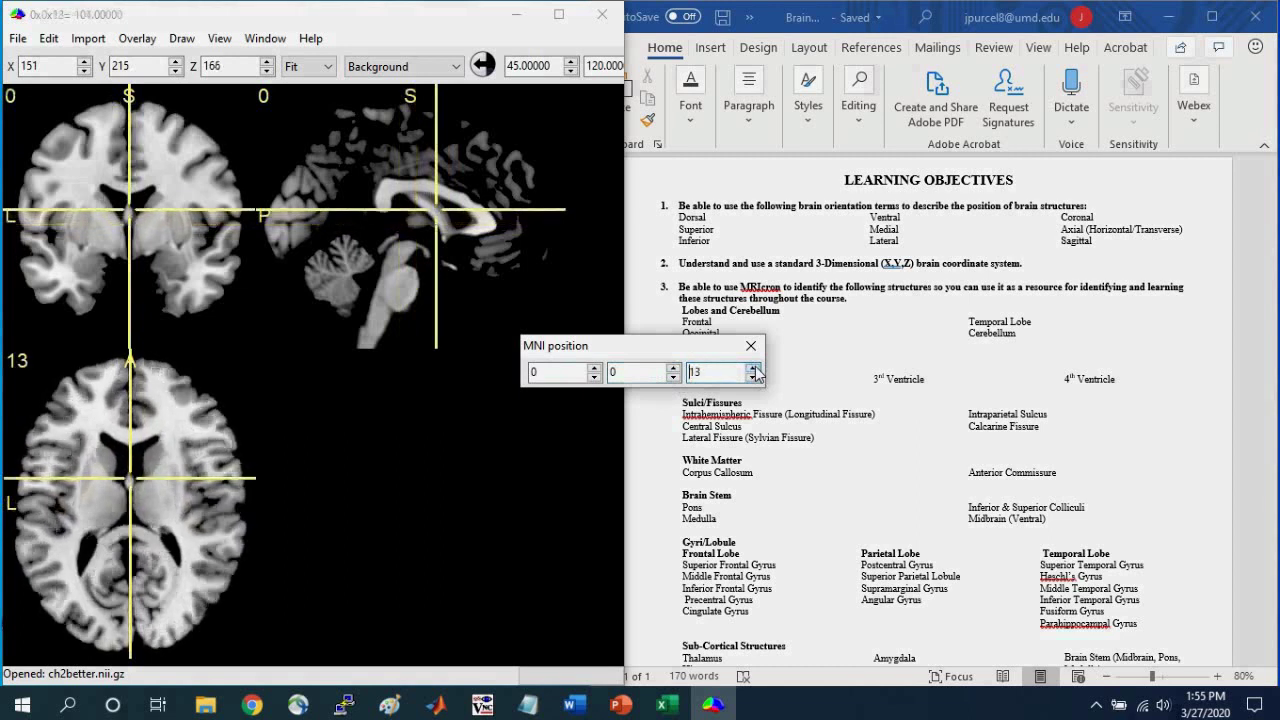
left_click(754, 369)
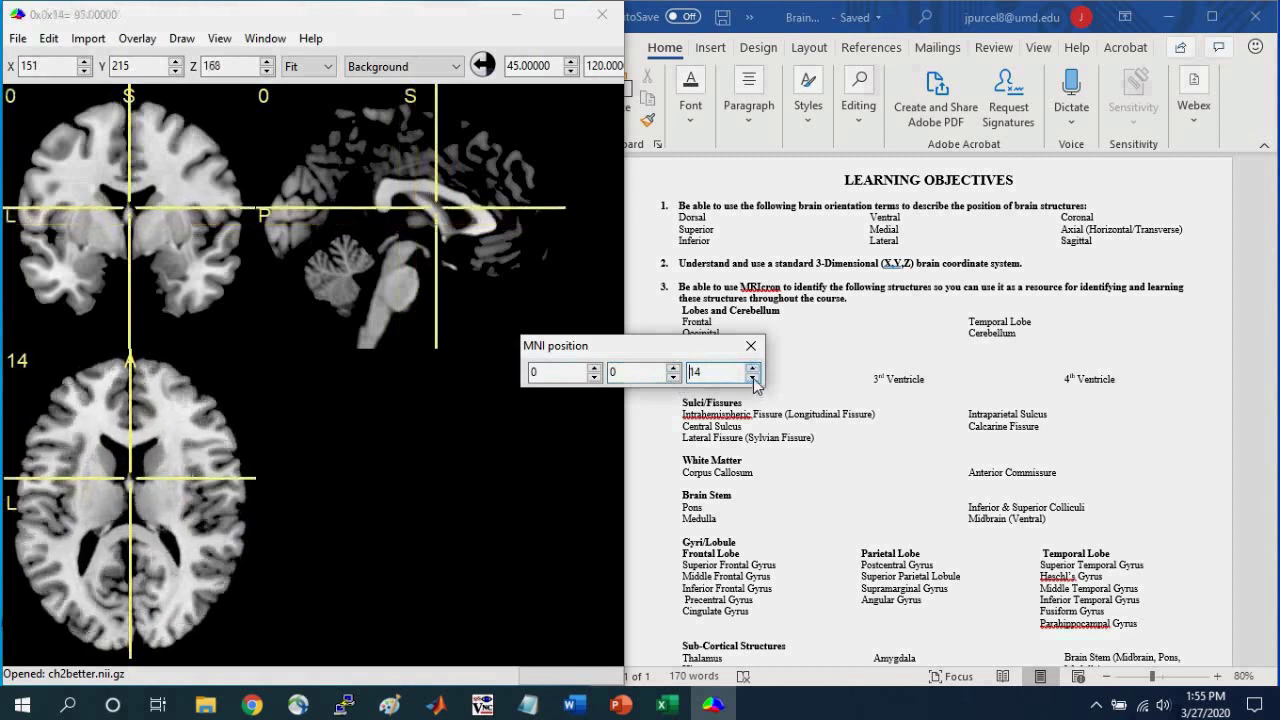
left_click_drag(753, 378, 753, 378)
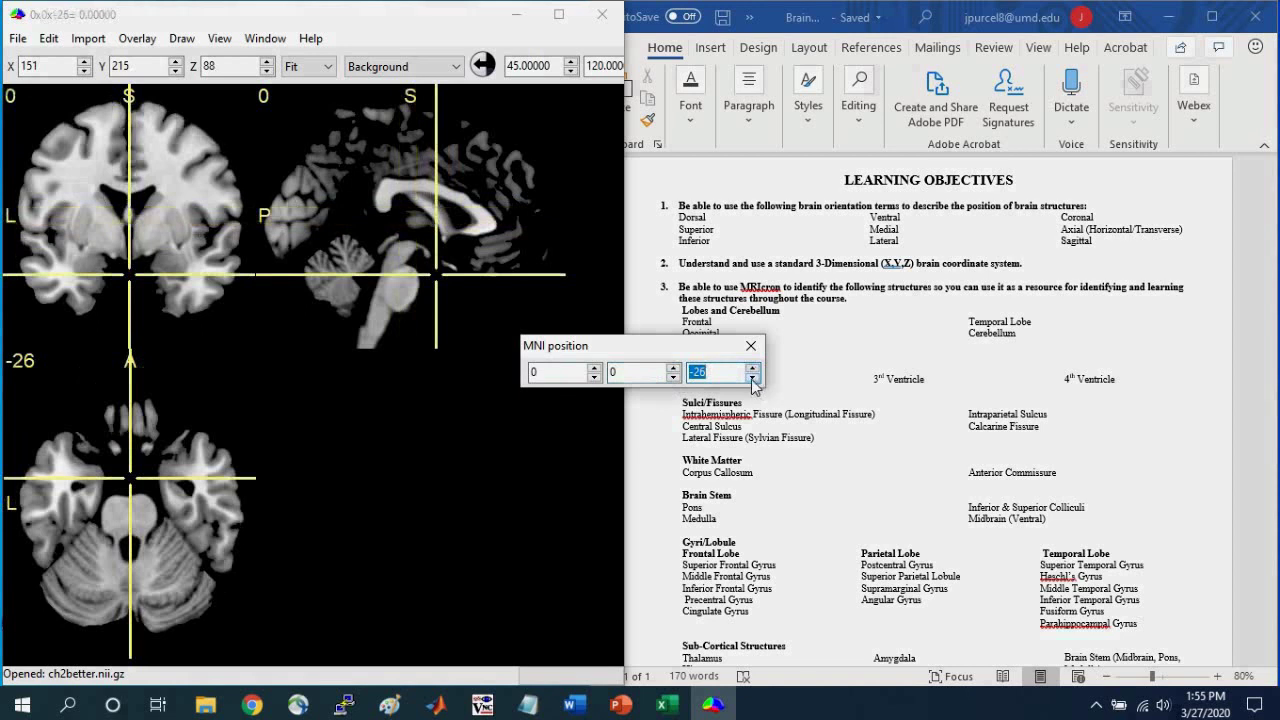
type("0")
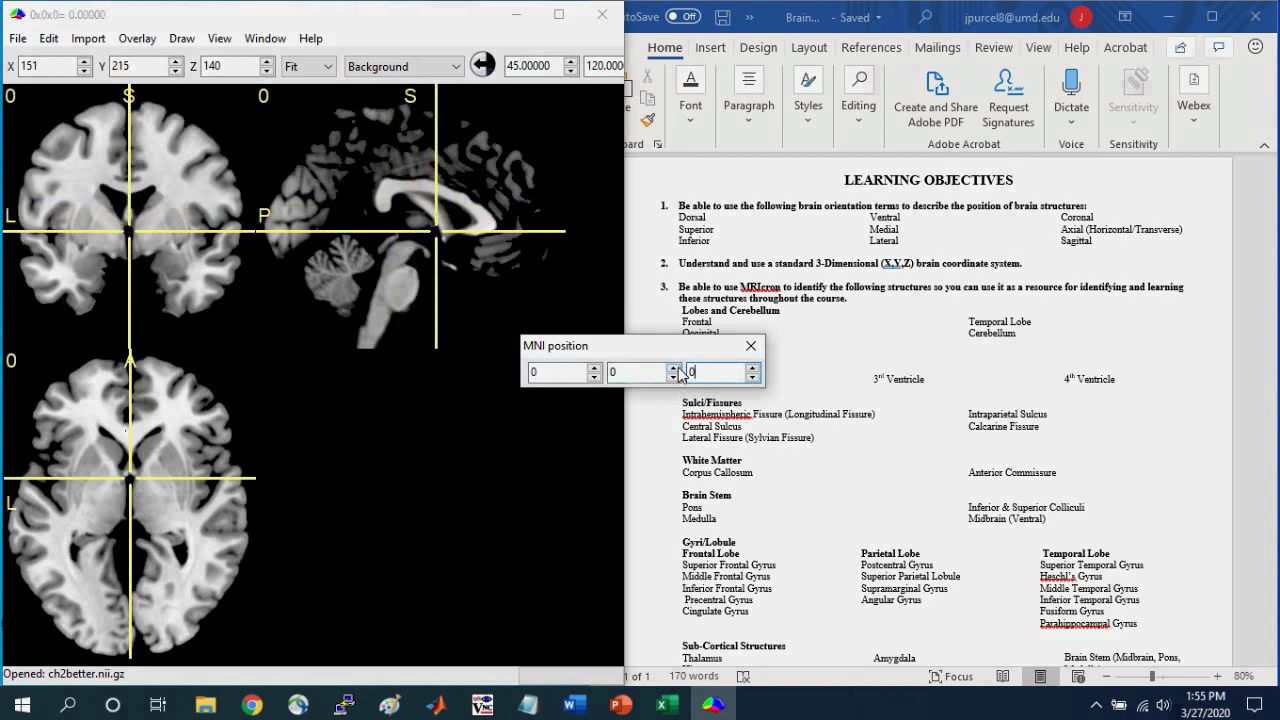
- Increase the MNI Y coordinate gradually to 15 to examine the anterior slices, and bring it back to 0
left_click(675, 367)
left_click(675, 367)
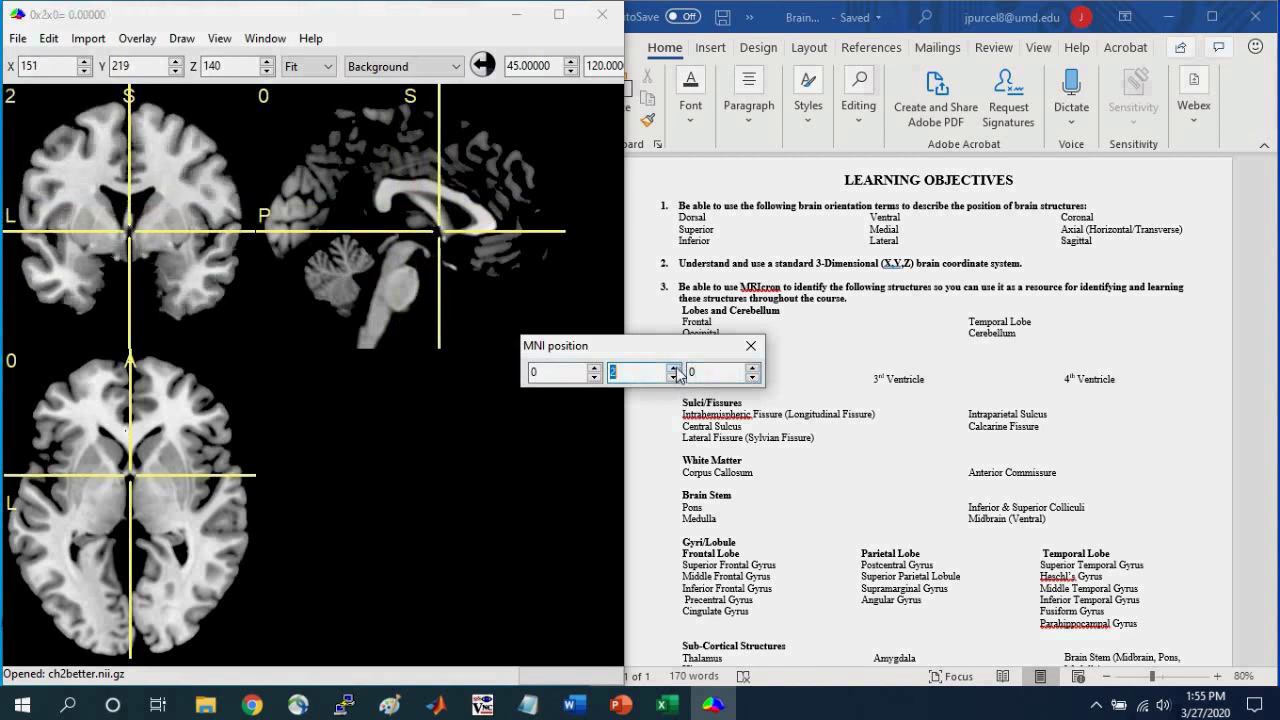
left_click(675, 367)
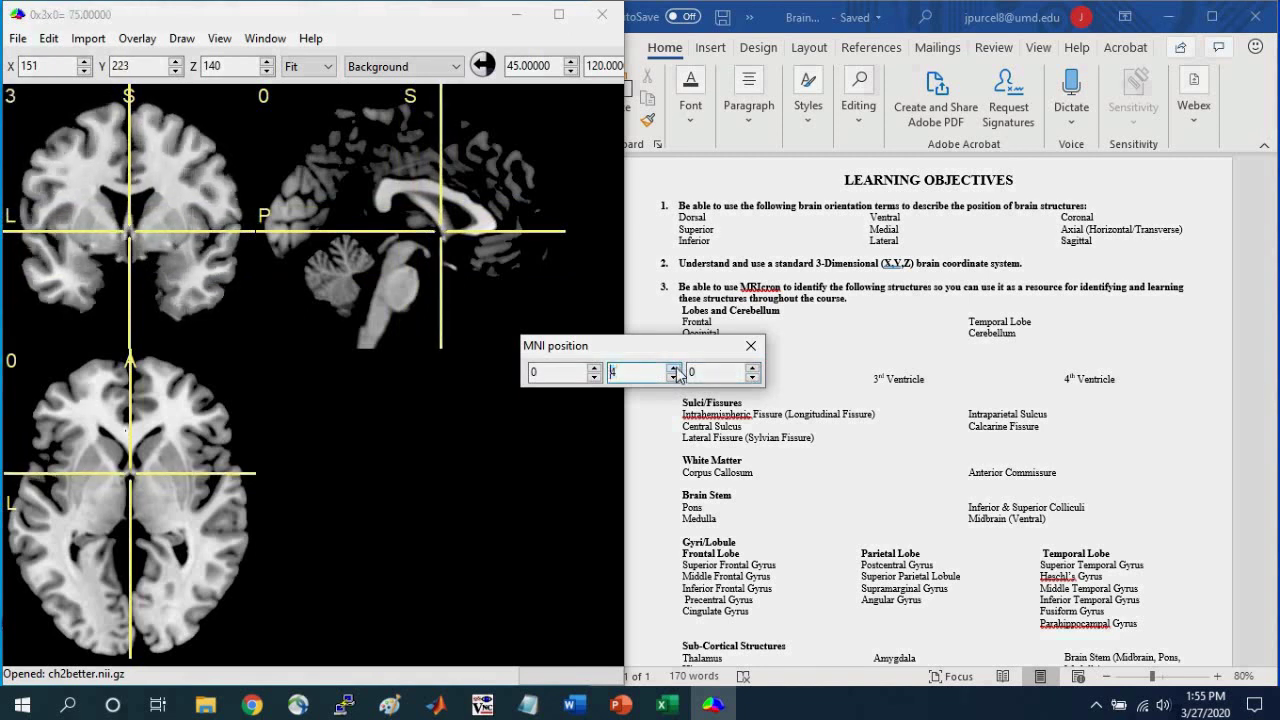
left_click(675, 368)
left_click(675, 368)
left_click(675, 368)
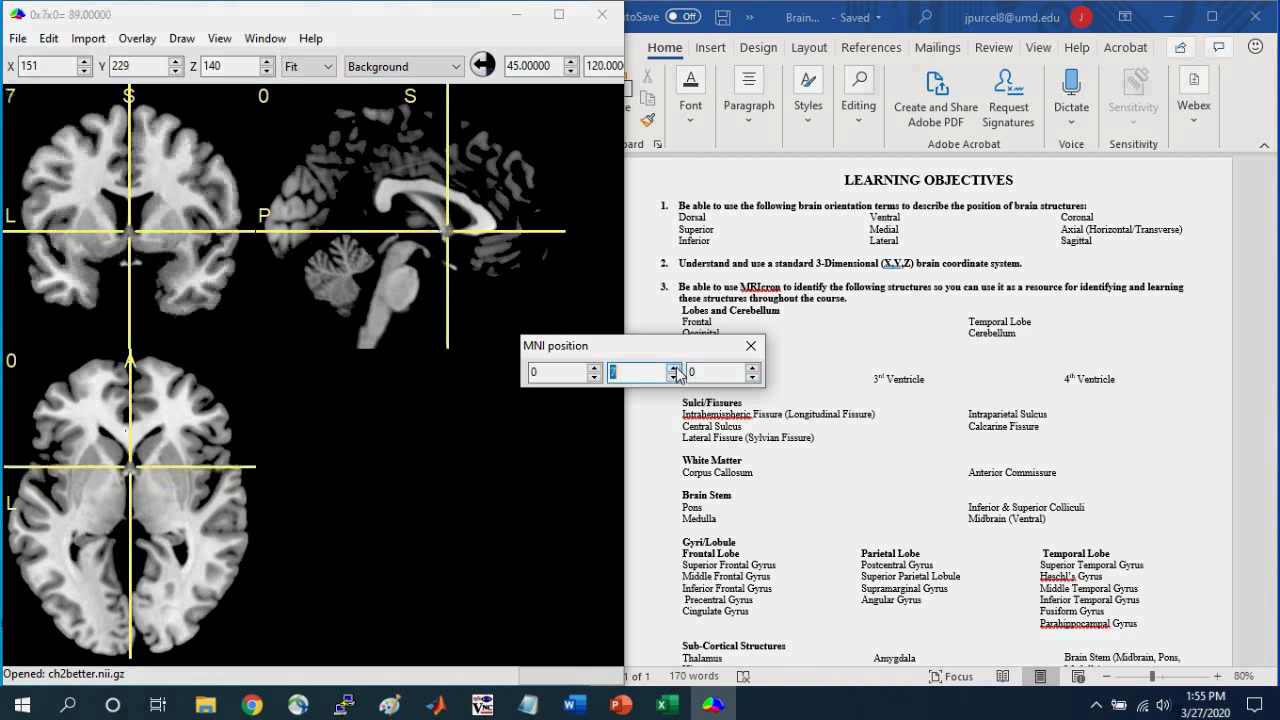
left_click(675, 368)
left_click(675, 368)
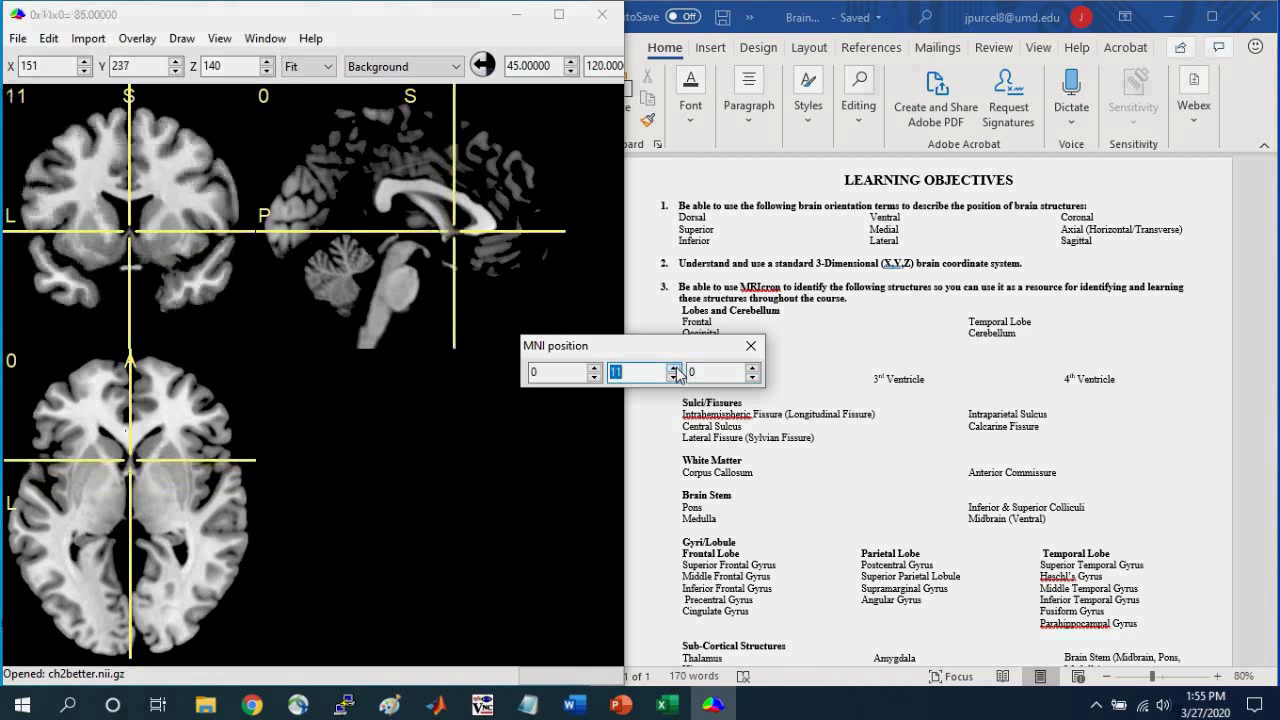
left_click(675, 368)
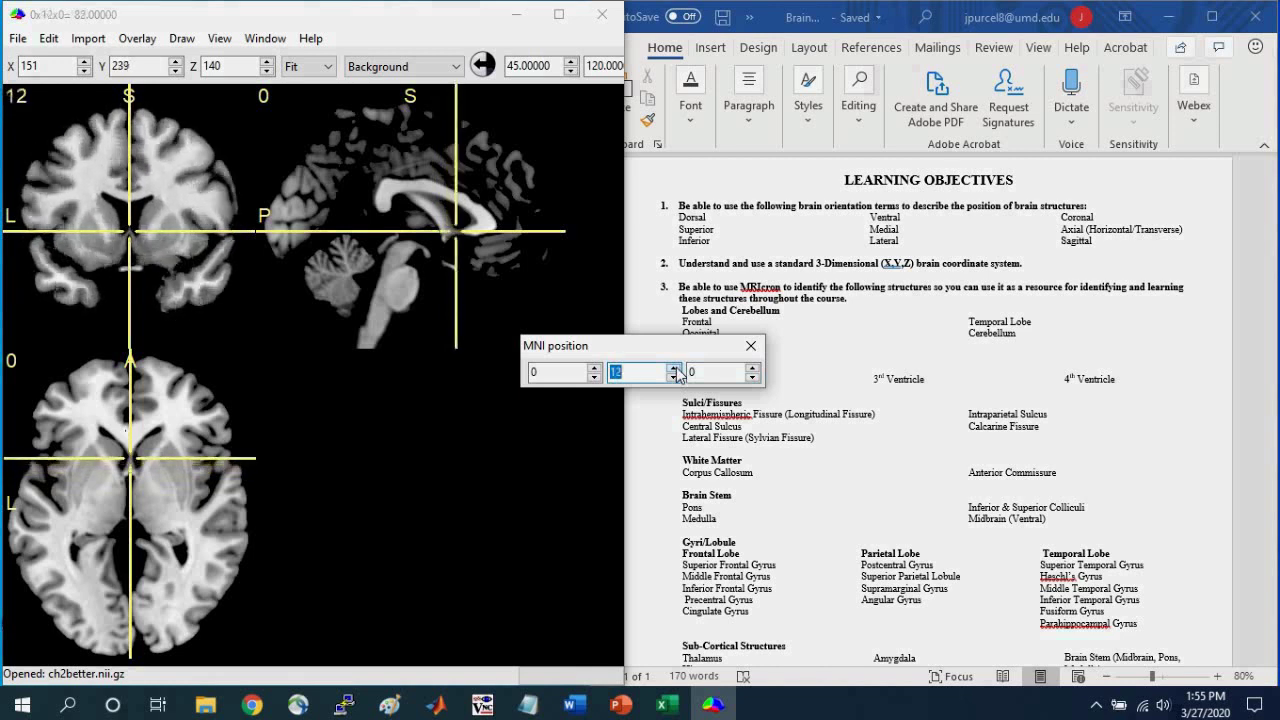
left_click(675, 368)
left_click(675, 368)
left_click(675, 368)
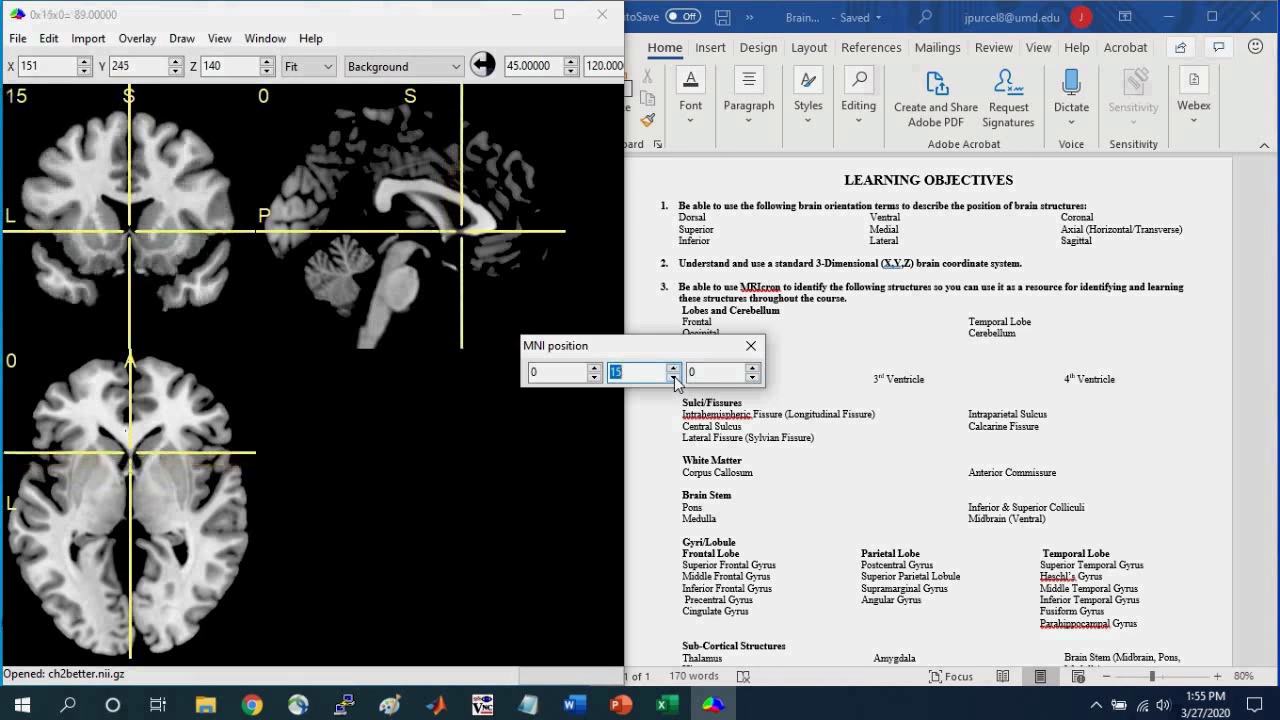
left_click_drag(674, 377, 674, 377)
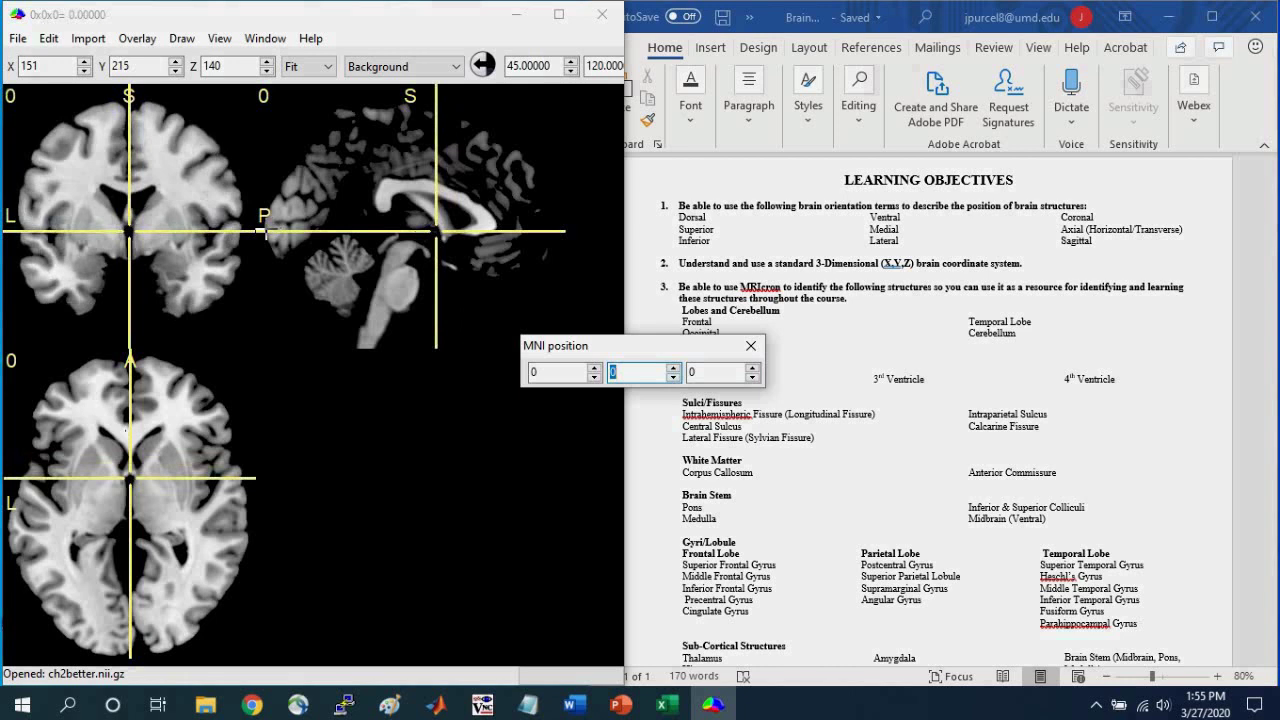
- Place the crosshairs at the posterior and anterior ends of the brain in the sagittal view to examine the extreme Y coordinates
left_click(266, 229)
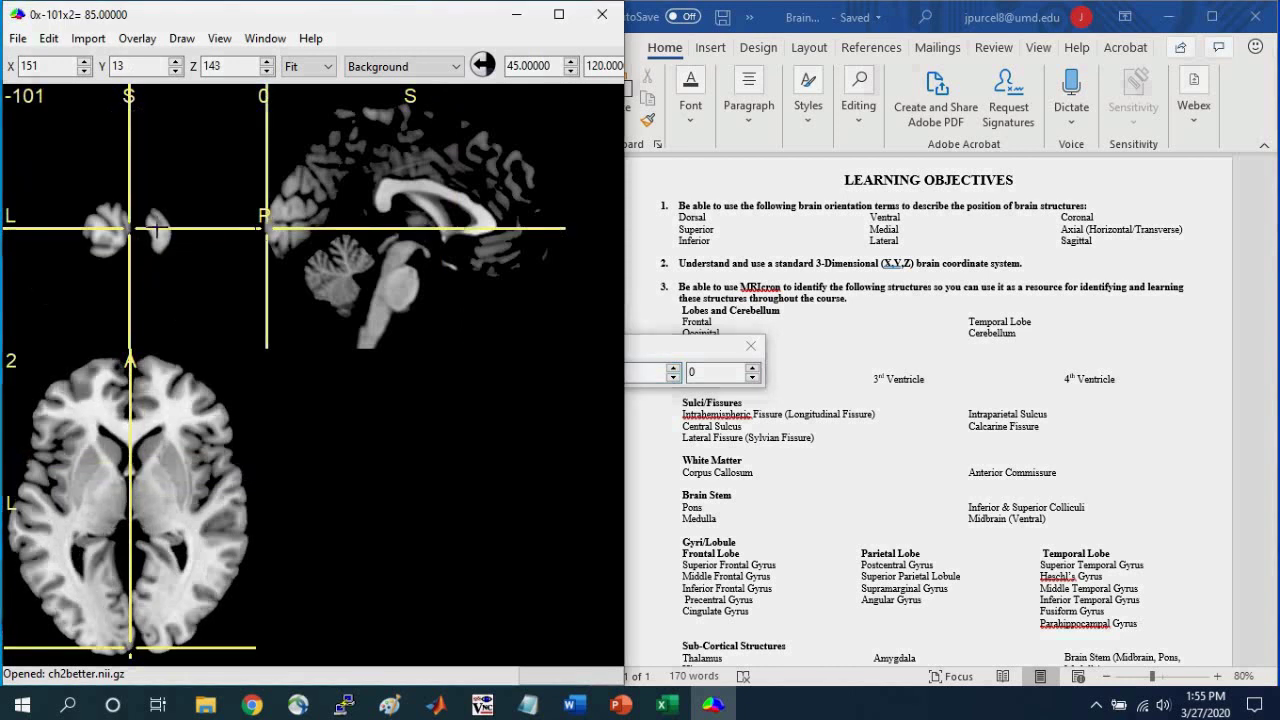
left_click(260, 230)
left_click_drag(260, 230, 259, 232)
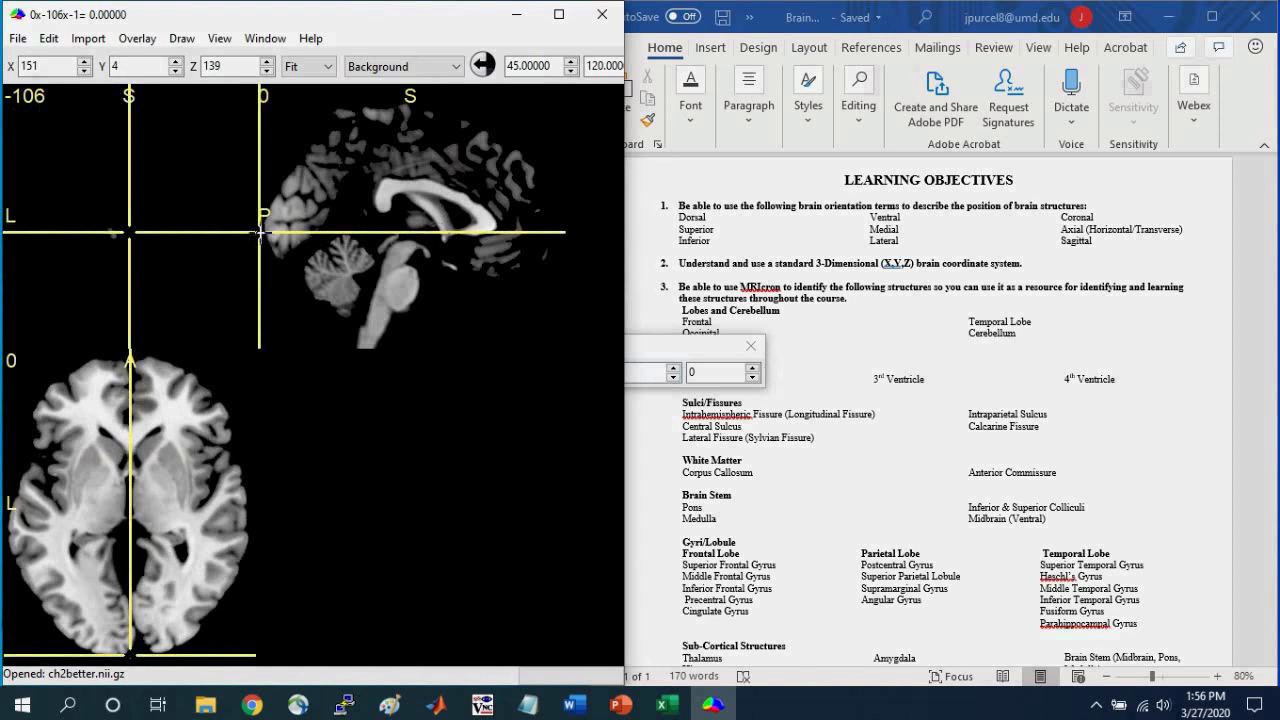
left_click_drag(562, 232, 559, 232)
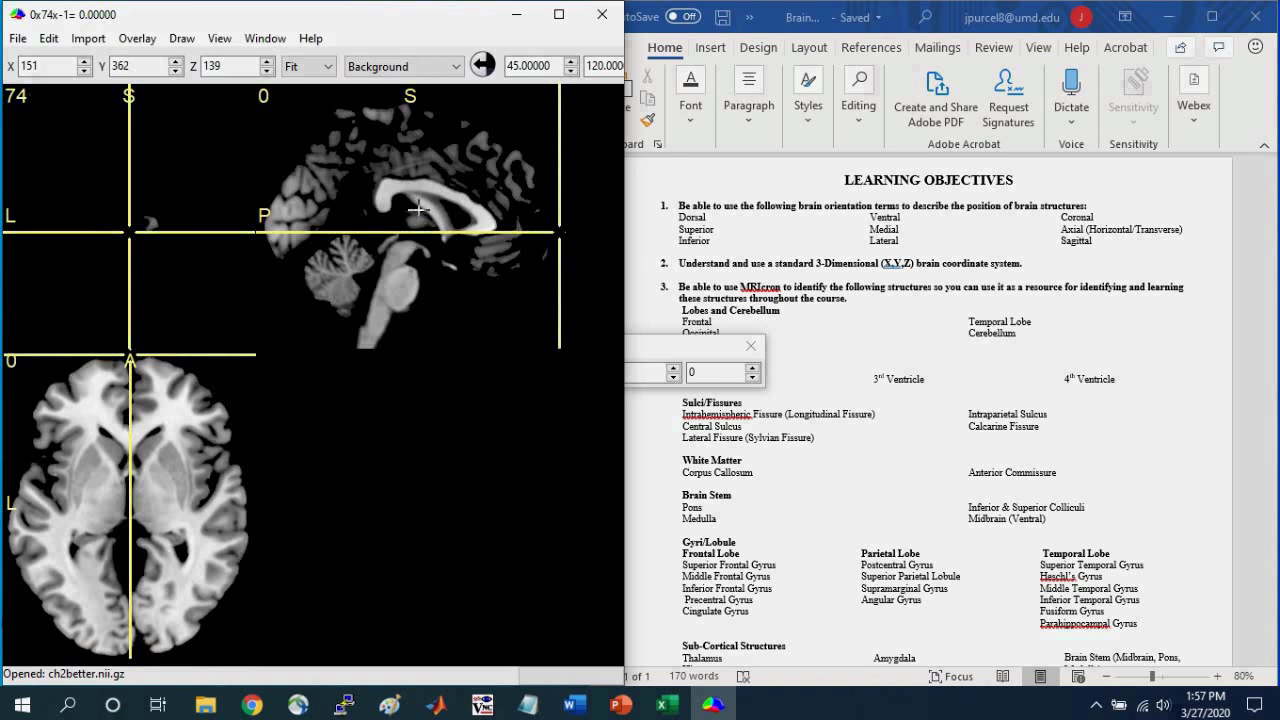
- Place the crosshairs near the brain's centre in the sagittal view and raise the X voxel coordinate to 169 to examine the right-hemisphere slices
left_click(413, 218)
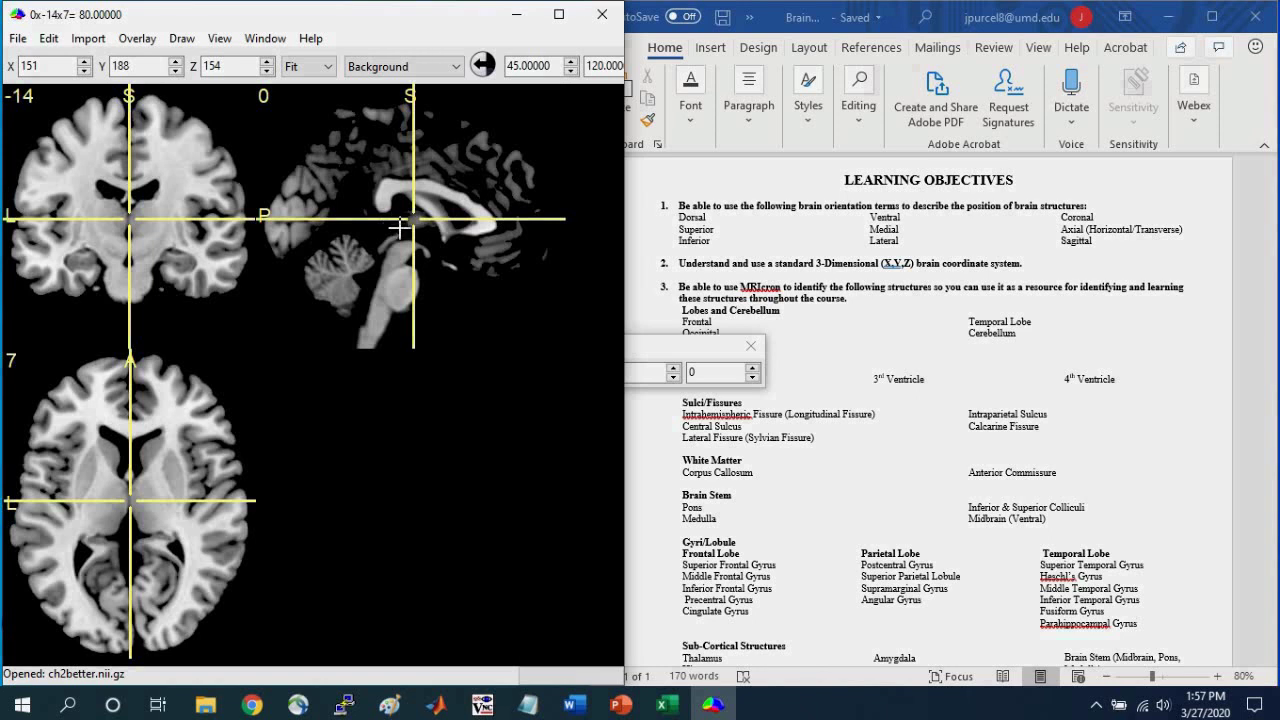
left_click(38, 67)
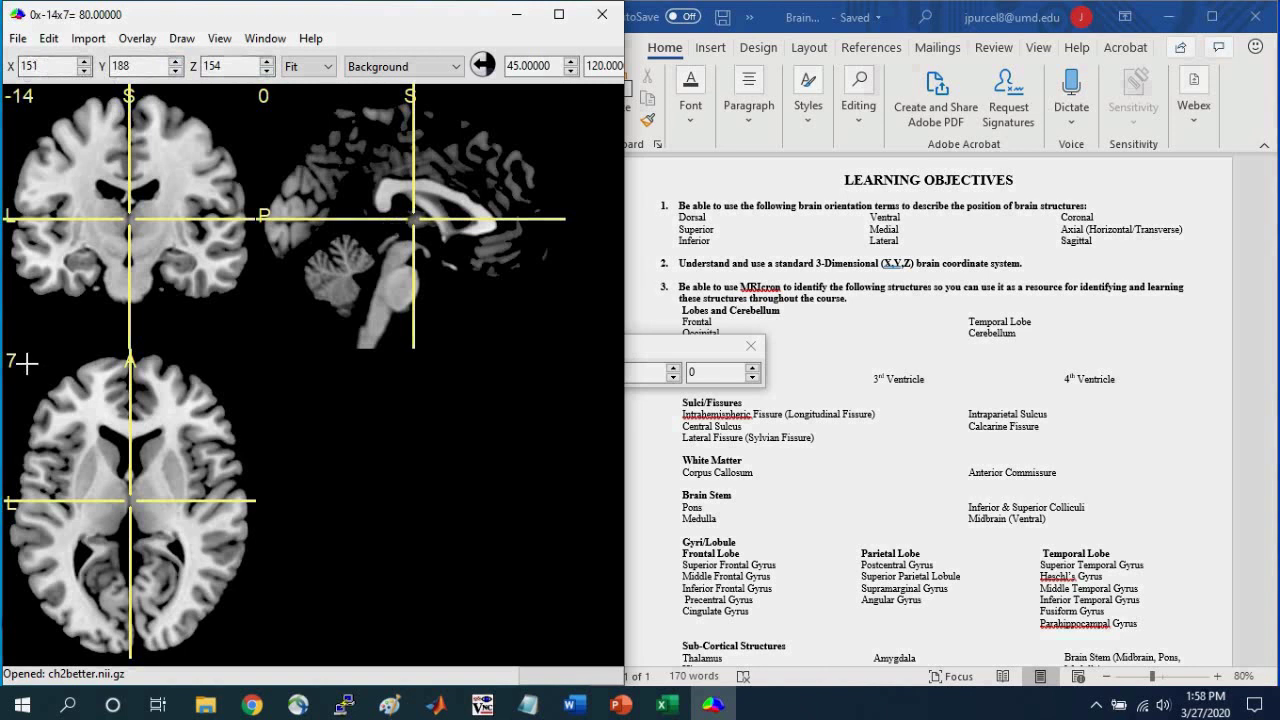
left_click(85, 61)
left_click(85, 61)
left_click(85, 61)
left_click(85, 61)
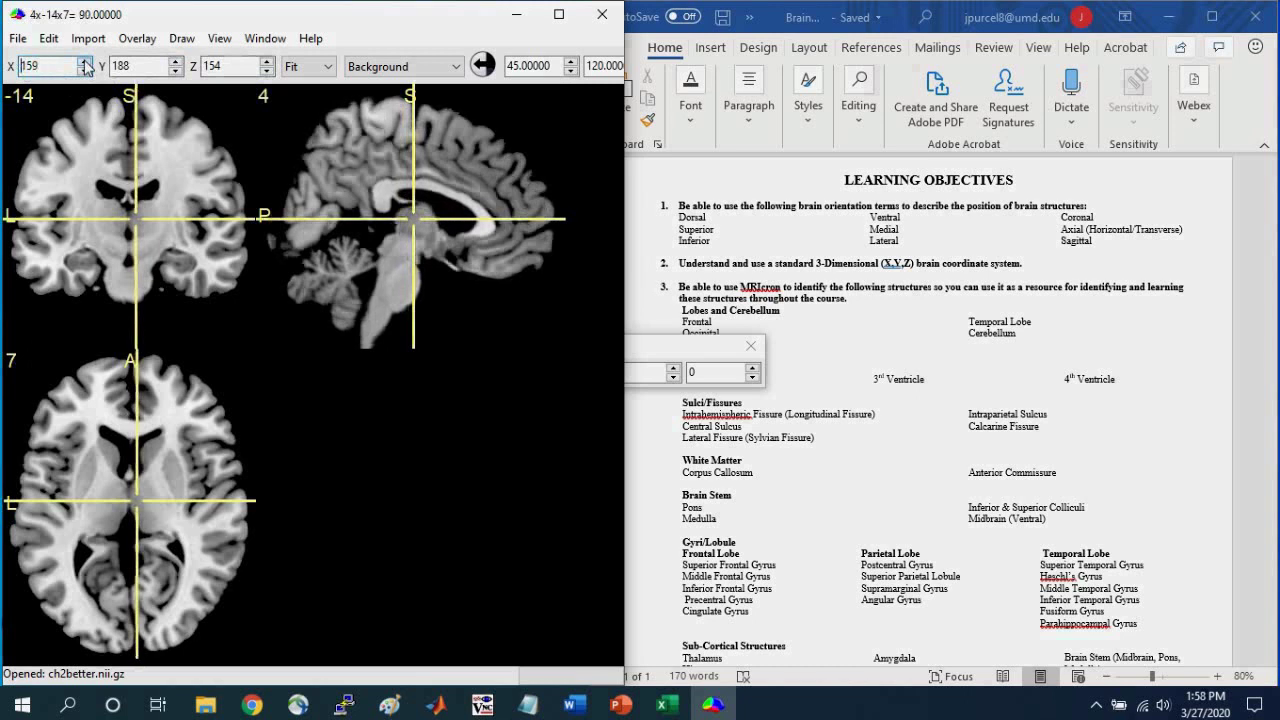
left_click(85, 61)
left_click(85, 61)
left_click(86, 62)
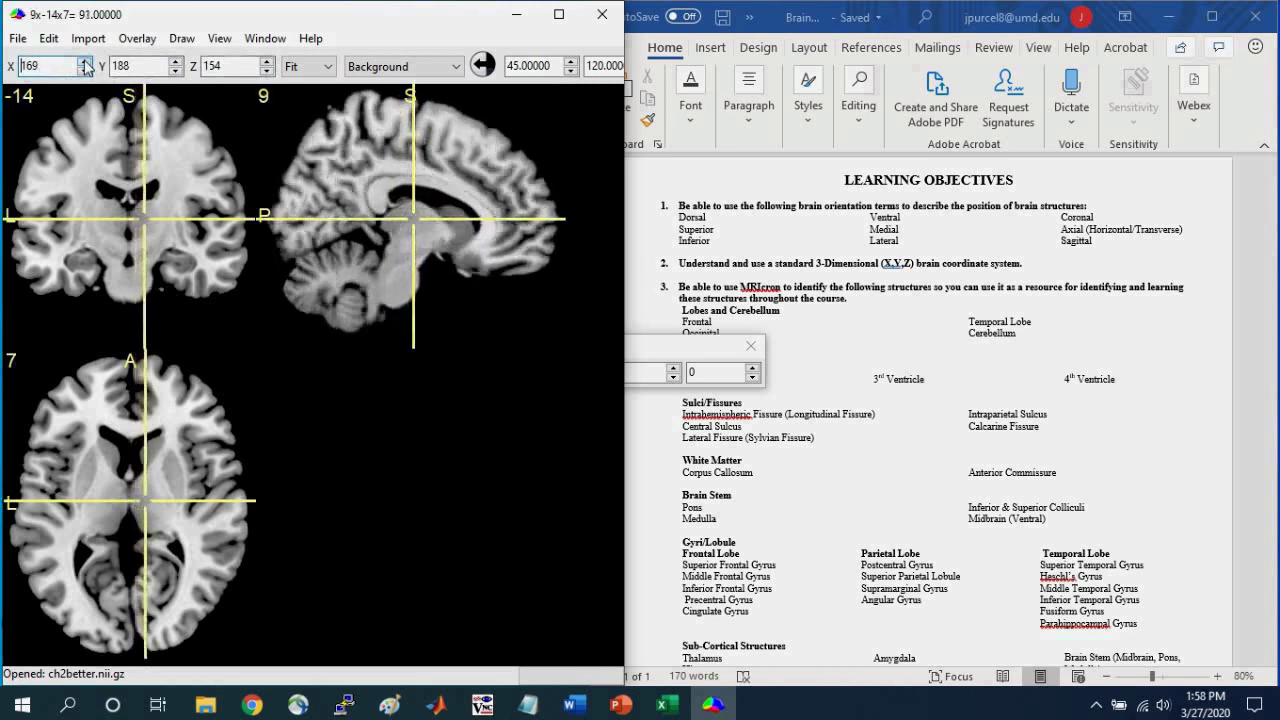
left_click(86, 62)
- Lower the X voxel coordinate stepwise through 166 to bring the sagittal slice back toward the midline
left_click(86, 72)
left_click(86, 72)
left_click(86, 72)
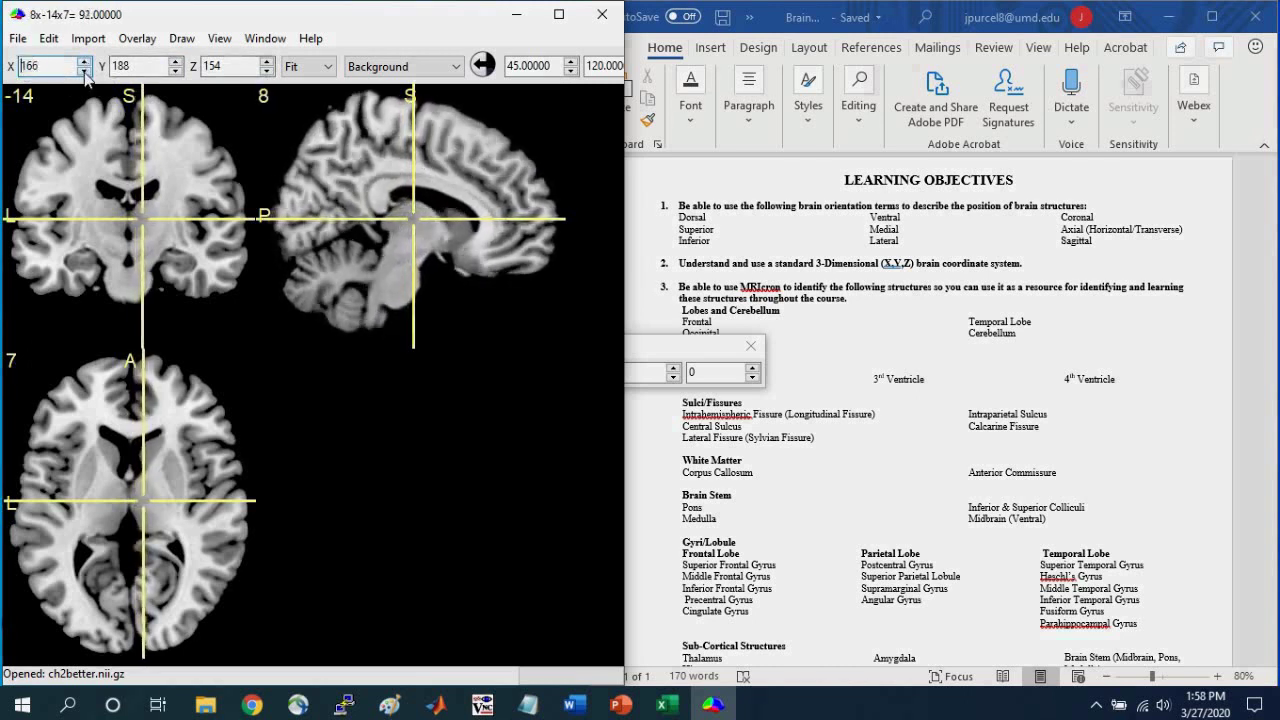
left_click(86, 72)
left_click(86, 72)
left_click(86, 72)
double_click(44, 61)
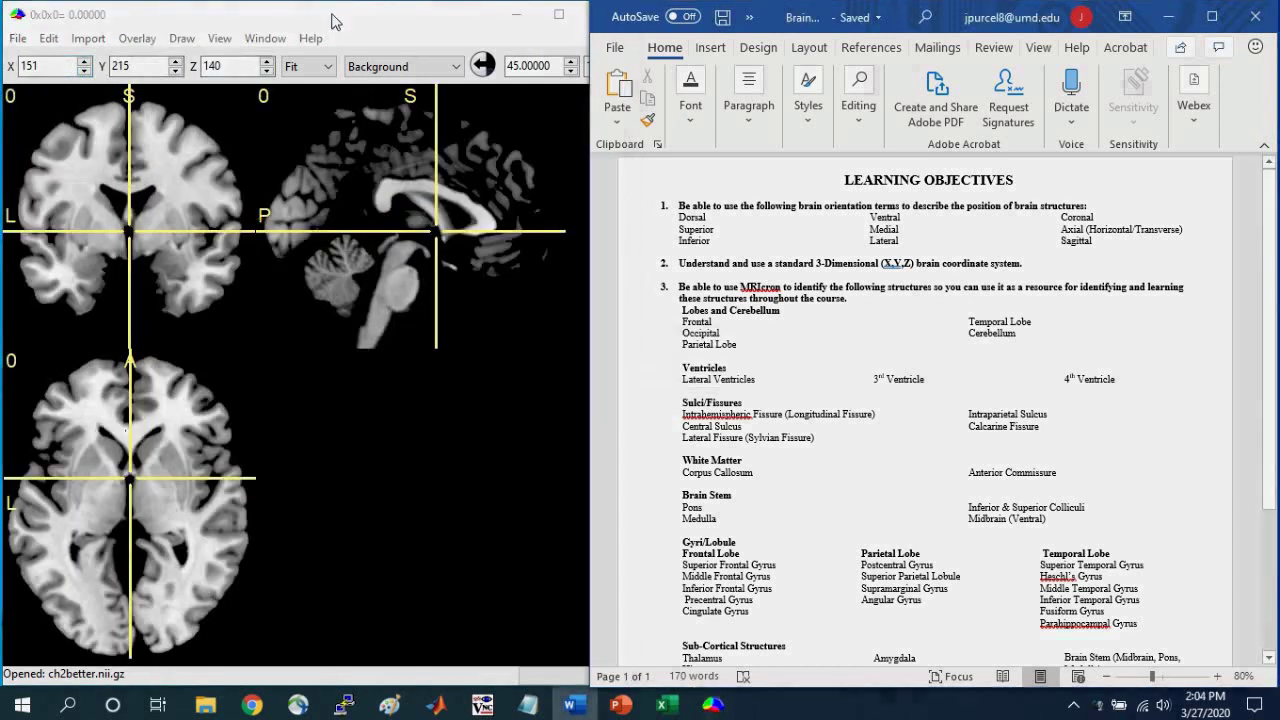
- Widen the MRIcron window, and place the crosshairs on the corpus callosum and on medial grey matter to compare voxel intensities
left_click(333, 20)
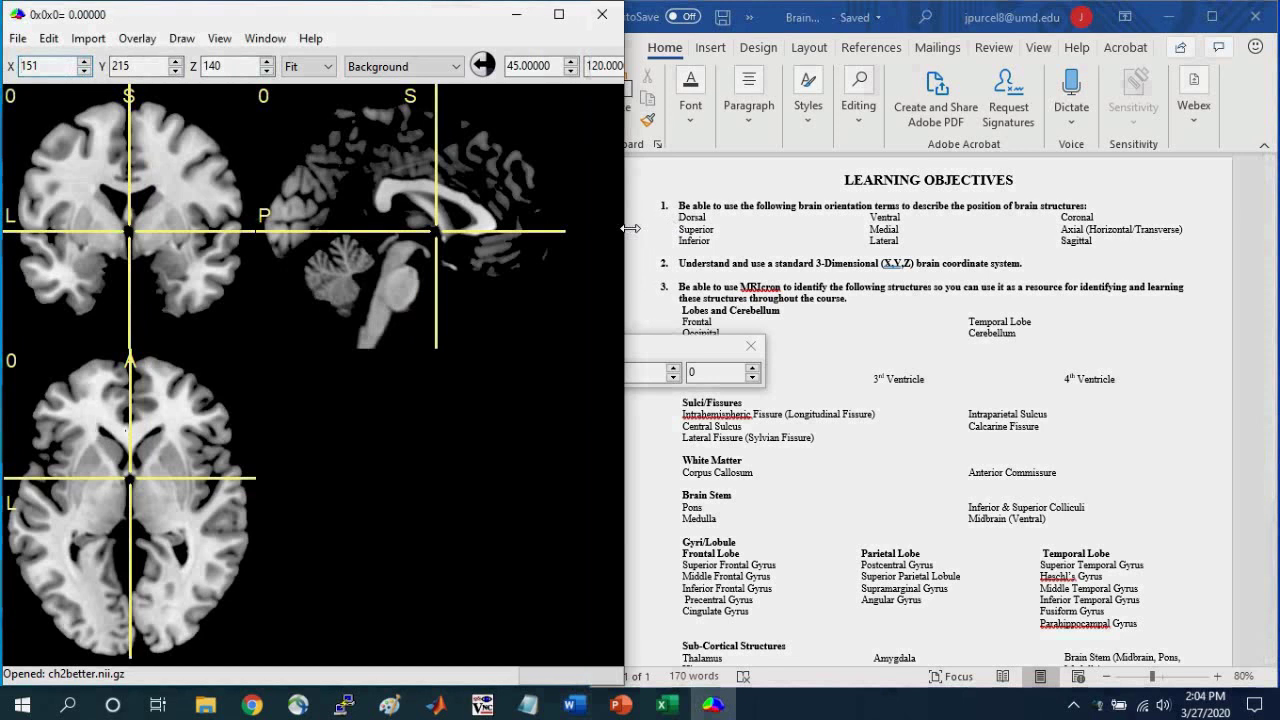
left_click_drag(624, 228, 832, 236)
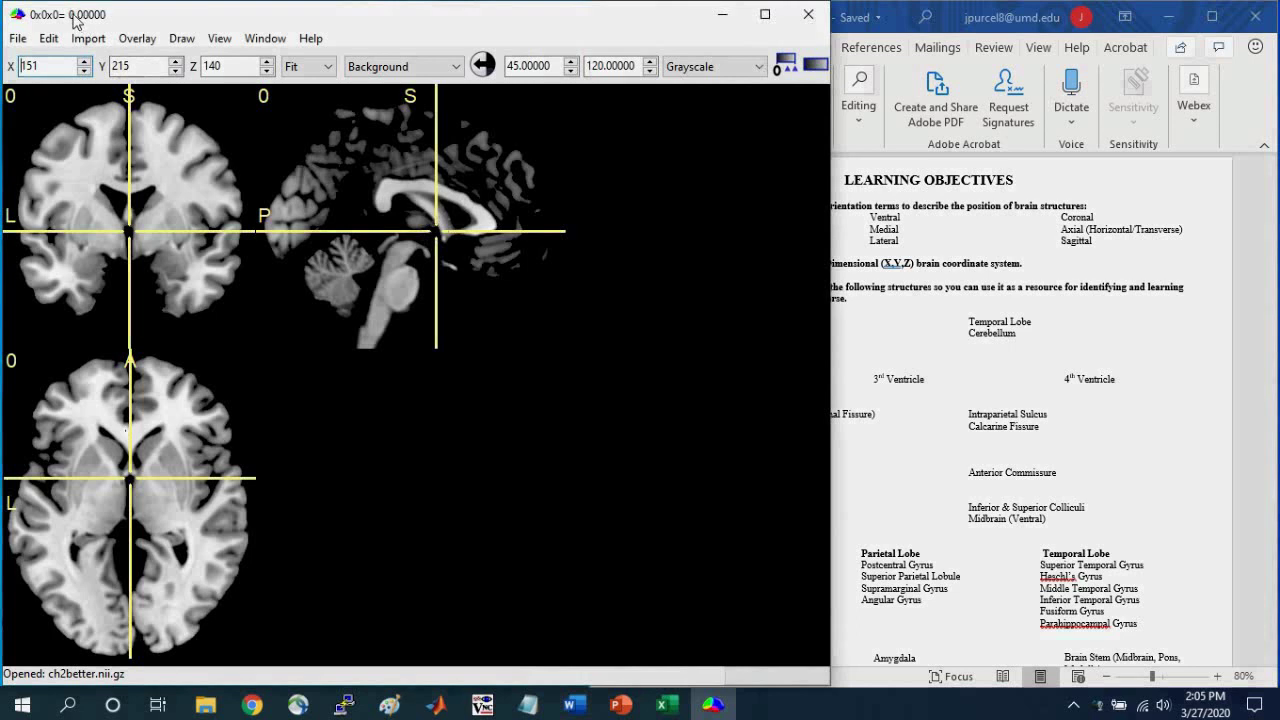
left_click(427, 183)
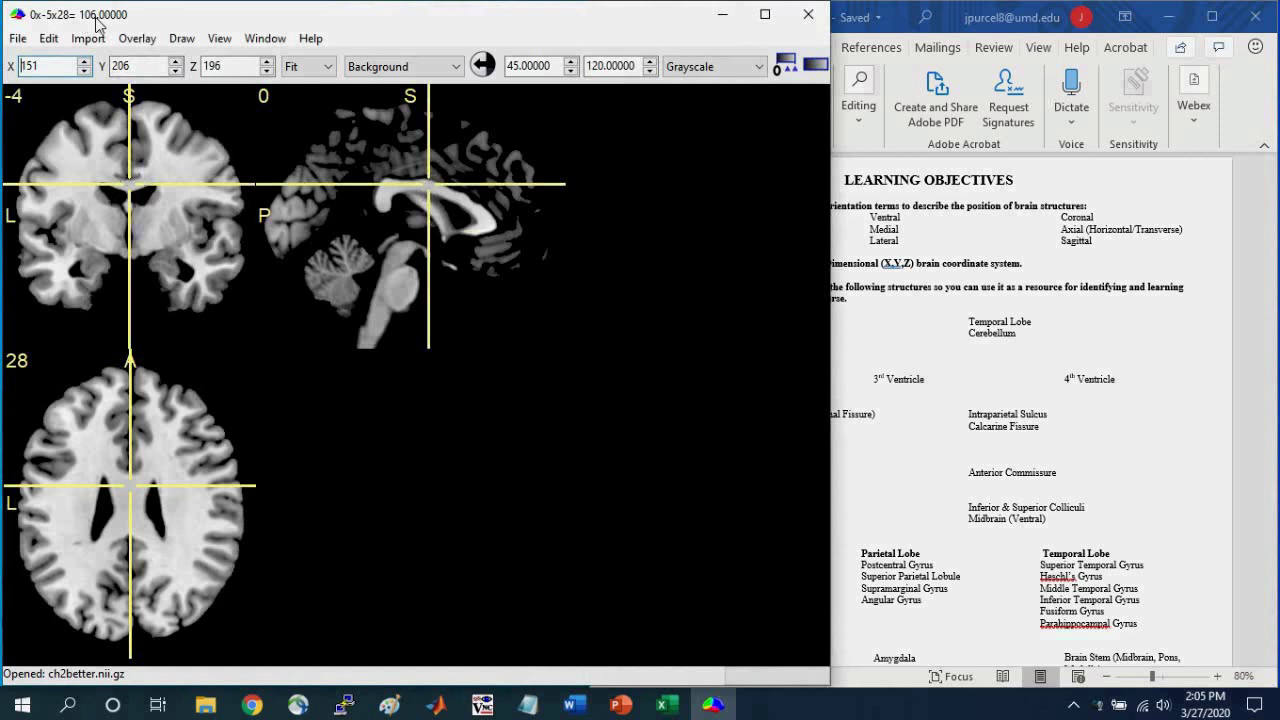
left_click(143, 150)
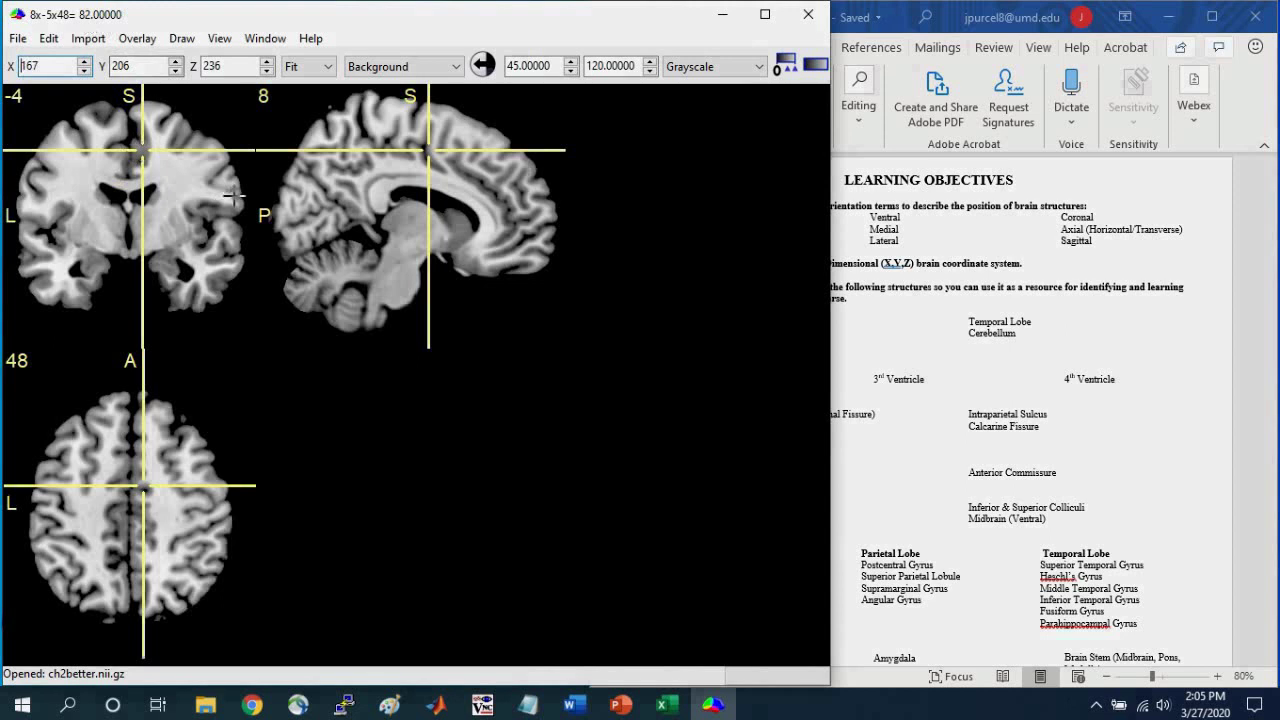
- Apply the spectrum color scheme to the brain image and place the crosshairs in the right-hemisphere white matter in the coronal view
left_click(714, 66)
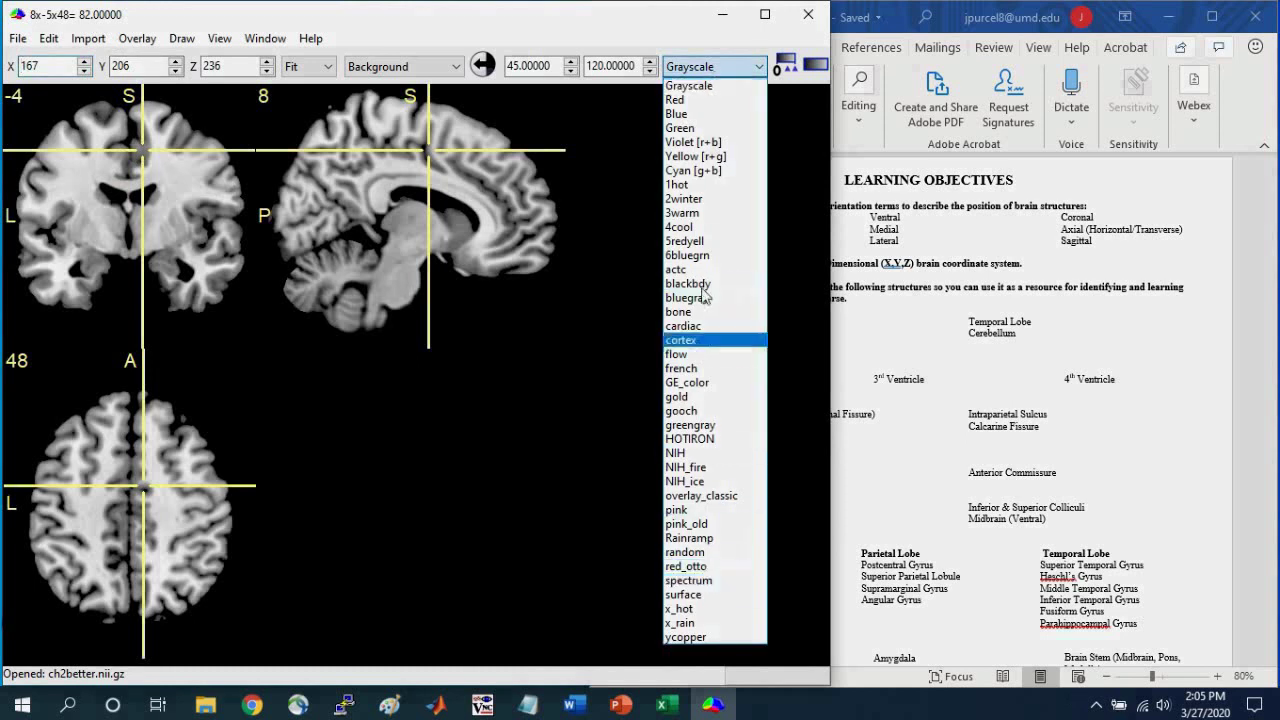
left_click(690, 580)
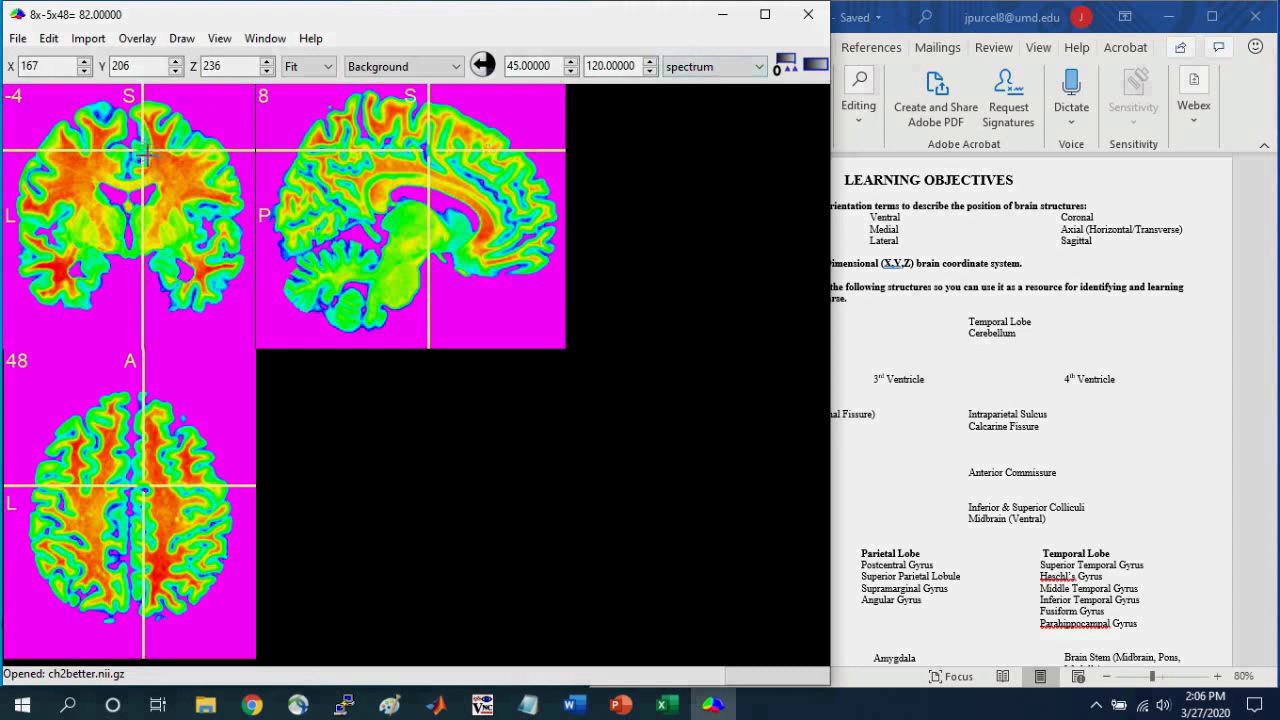
left_click(170, 165)
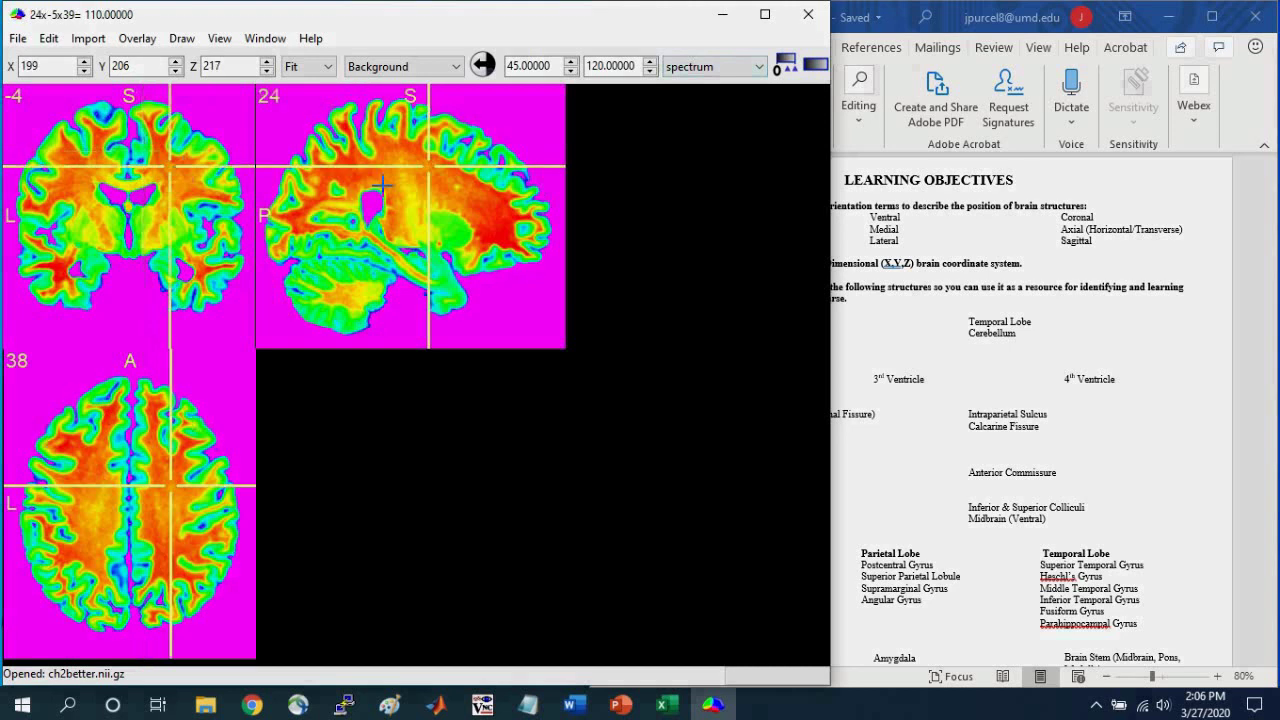
- Try the NIH_fire and blackbdy color schemes on the brain image and restore Grayscale
left_click(713, 66)
left_click(688, 467)
left_click(724, 65)
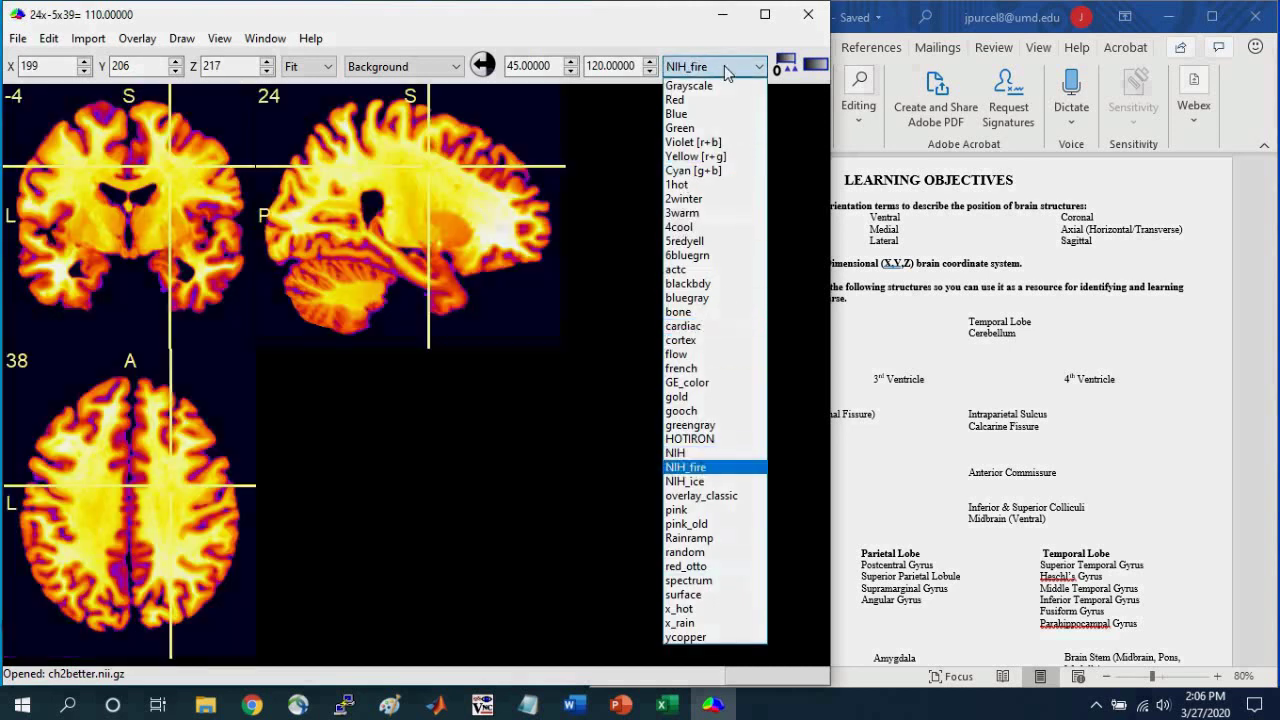
left_click(720, 283)
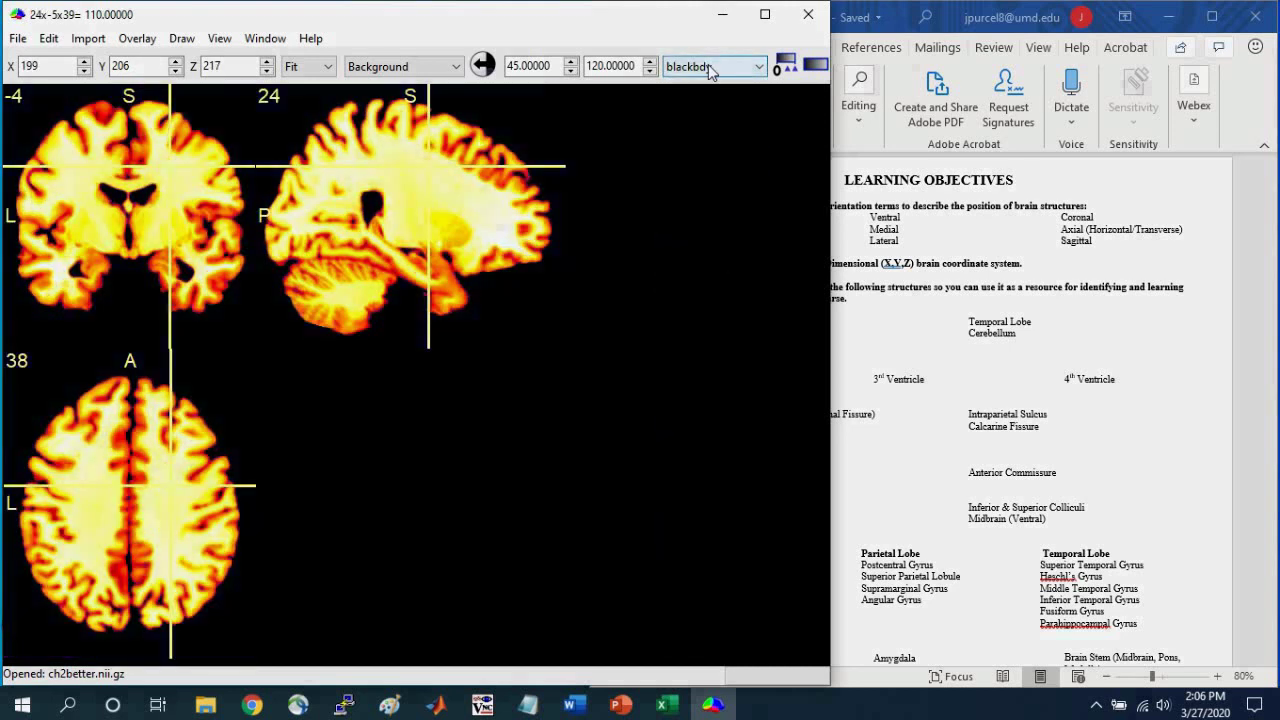
left_click(712, 66)
left_click(709, 88)
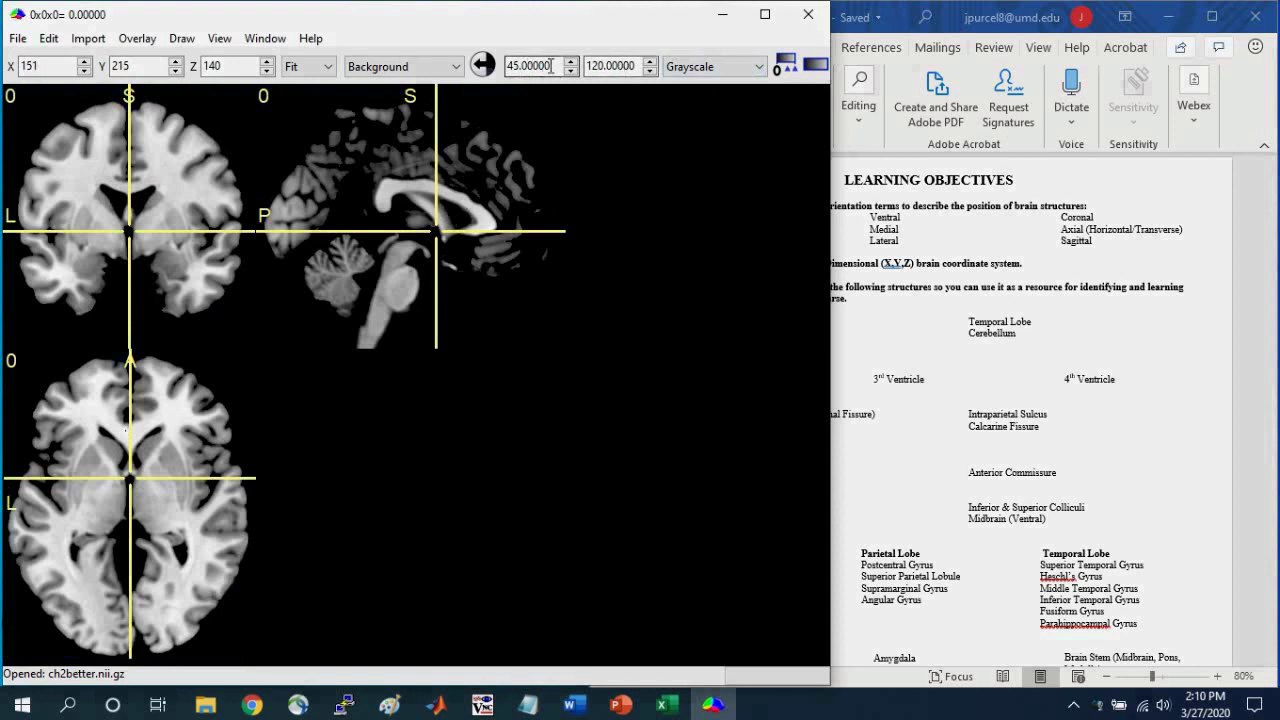
- Raise the image's minimum display intensity to 104 and restore the default intensity range
left_click(604, 68)
left_click_drag(570, 62, 570, 67)
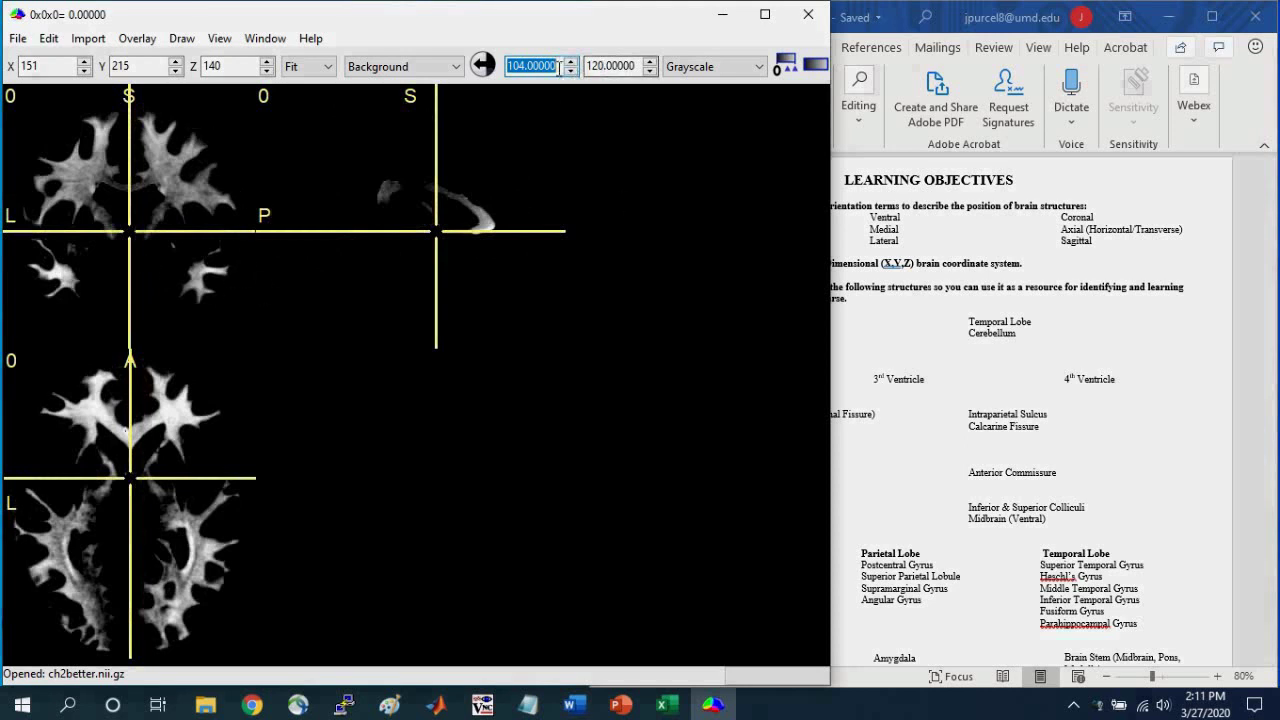
left_click(484, 68)
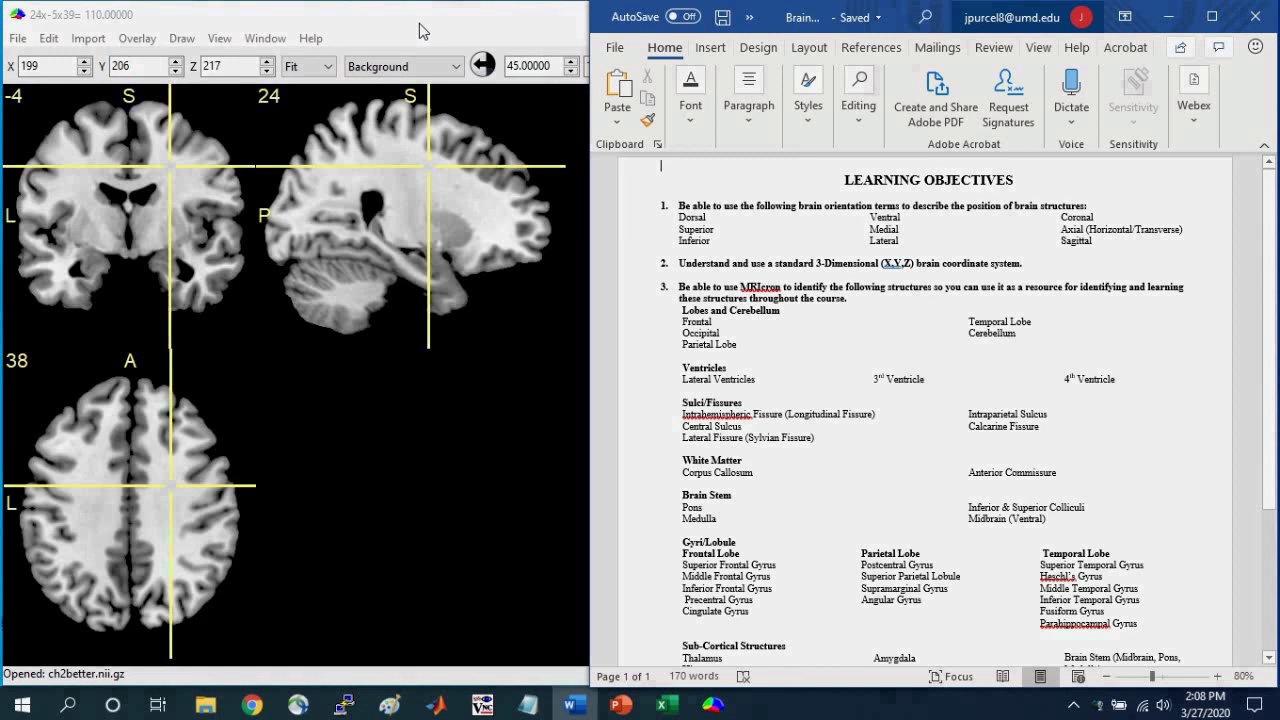
- Move the crosshairs around the lateral ventricles in the coronal, axial and sagittal views, ending at MNI 12, 16, 6
left_click(419, 23)
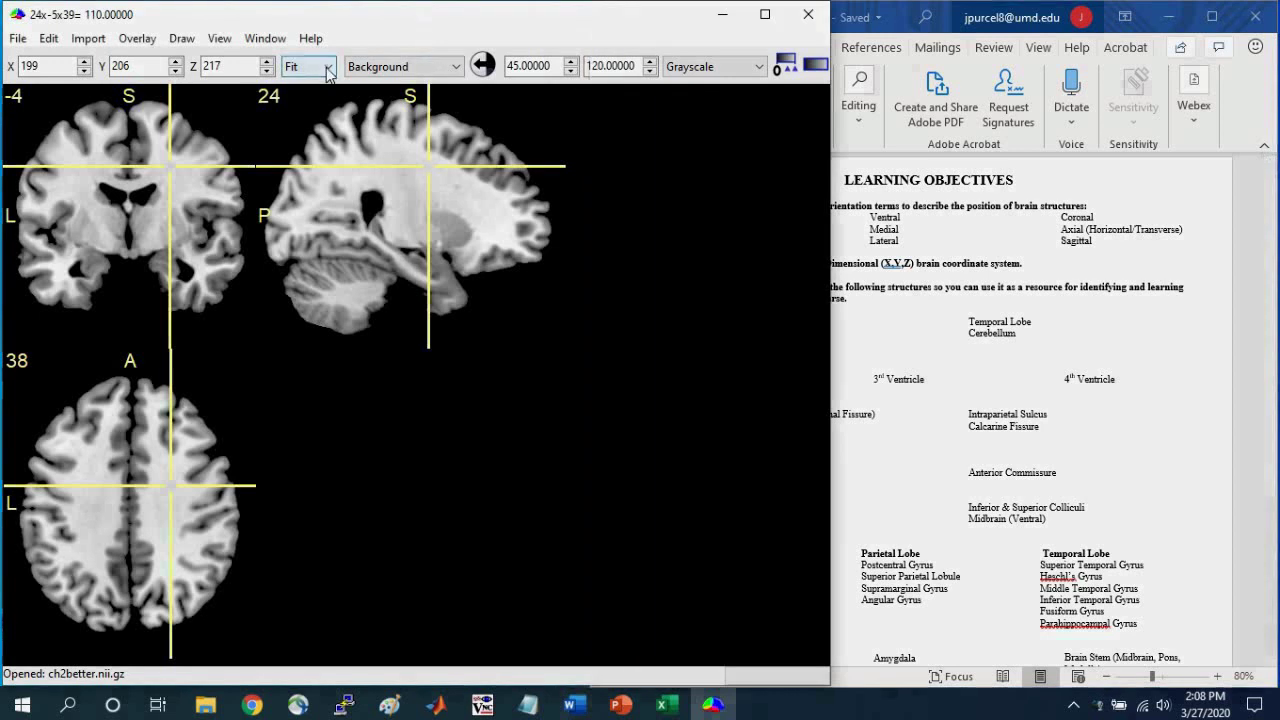
left_click(155, 198)
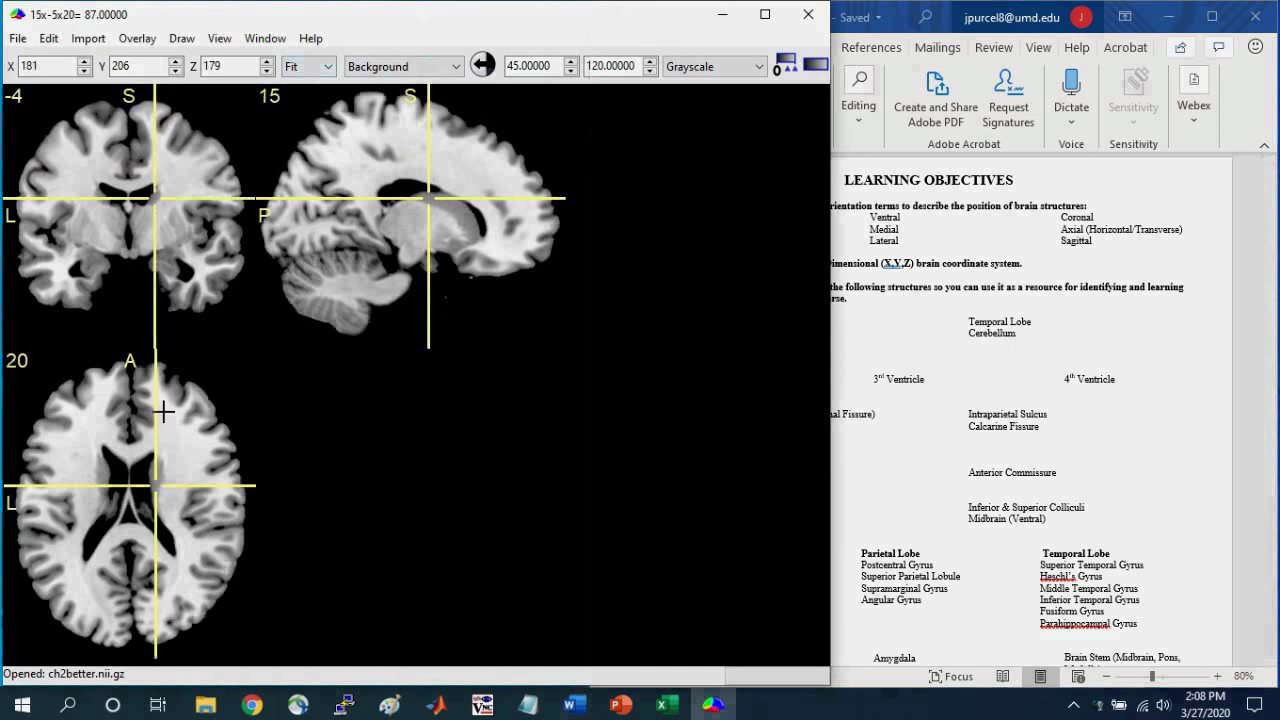
left_click(100, 469)
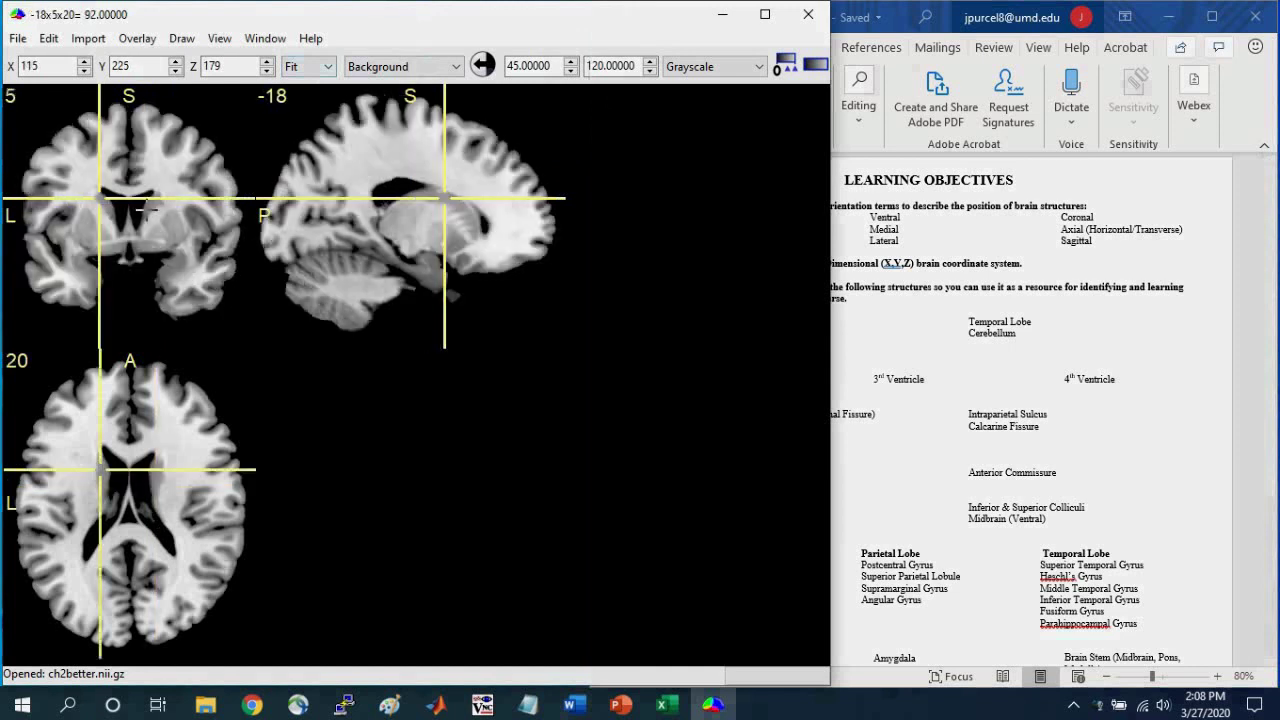
left_click(150, 205)
left_click(462, 222)
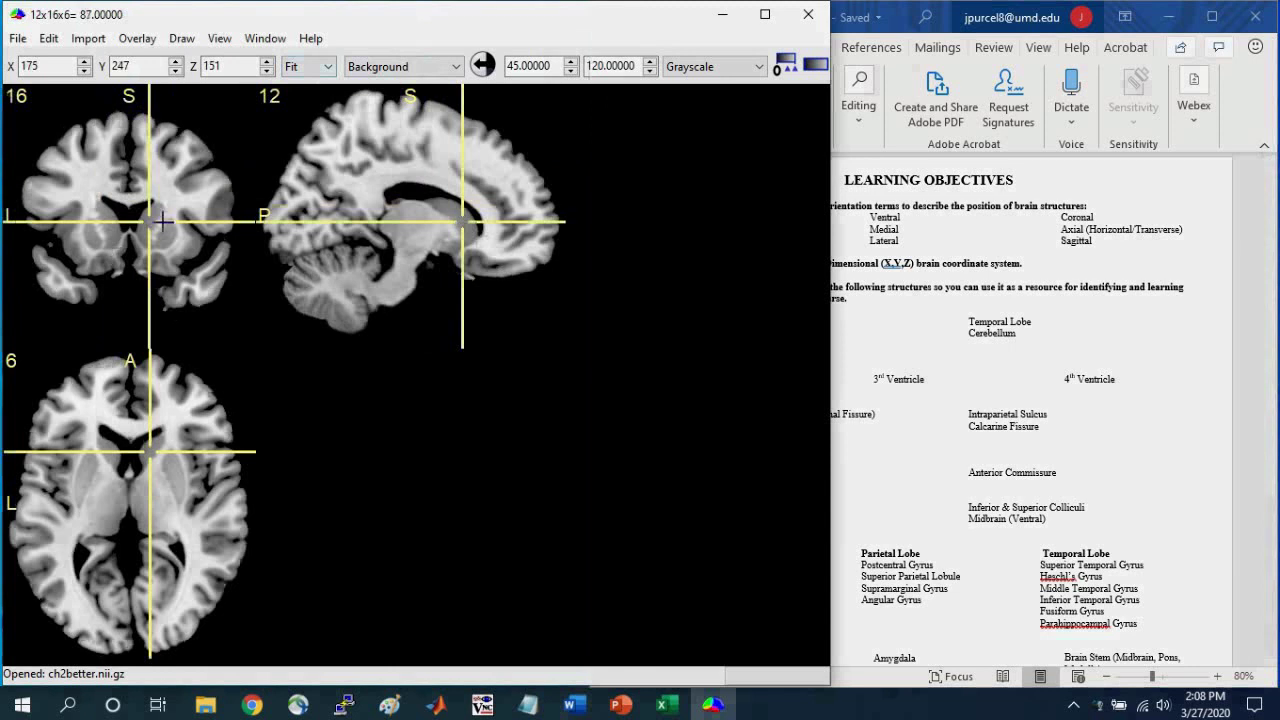
- Magnify the brain views to x3, examine the lower part of the coronal slice, and restore the Fit zoom
left_click(330, 68)
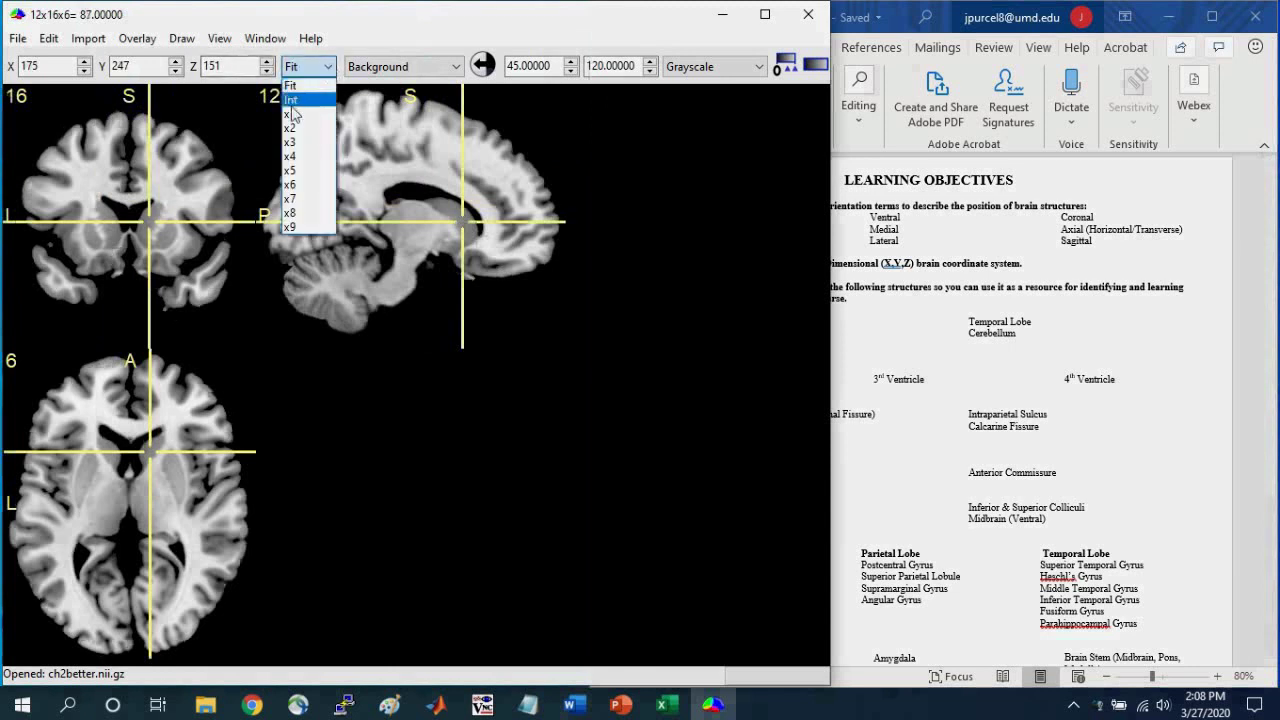
left_click(300, 142)
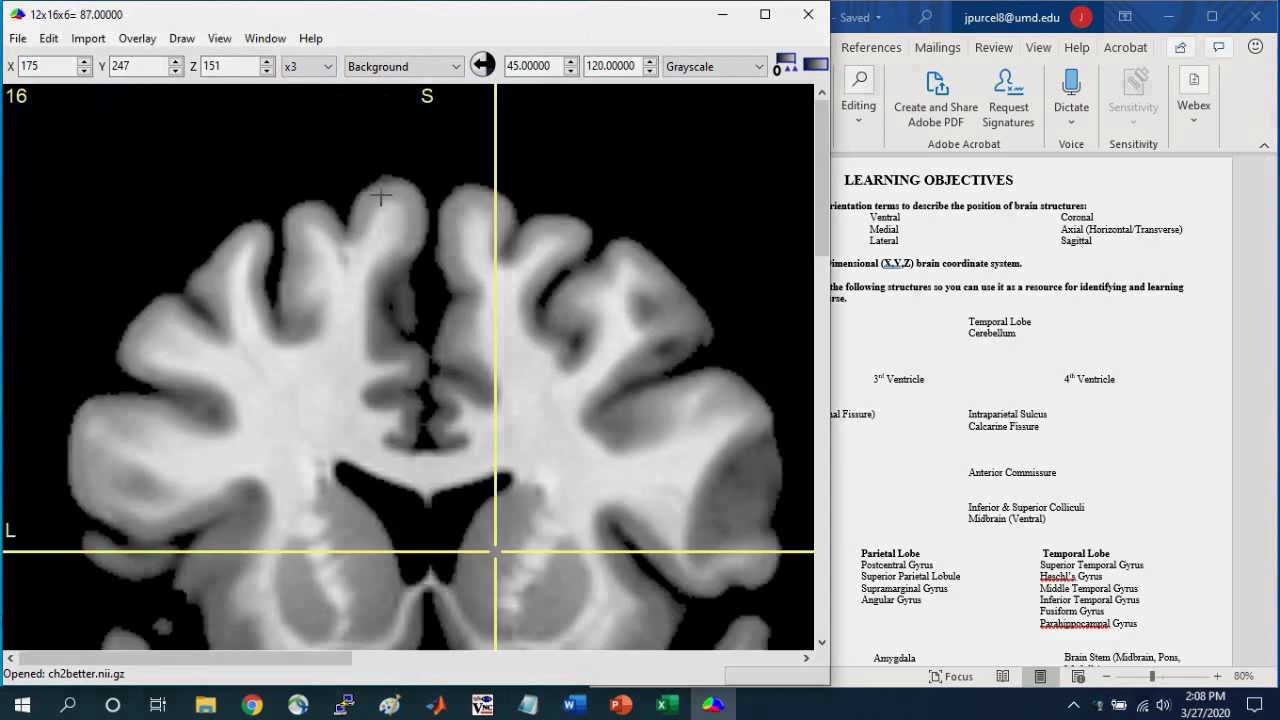
left_click_drag(824, 181, 821, 232)
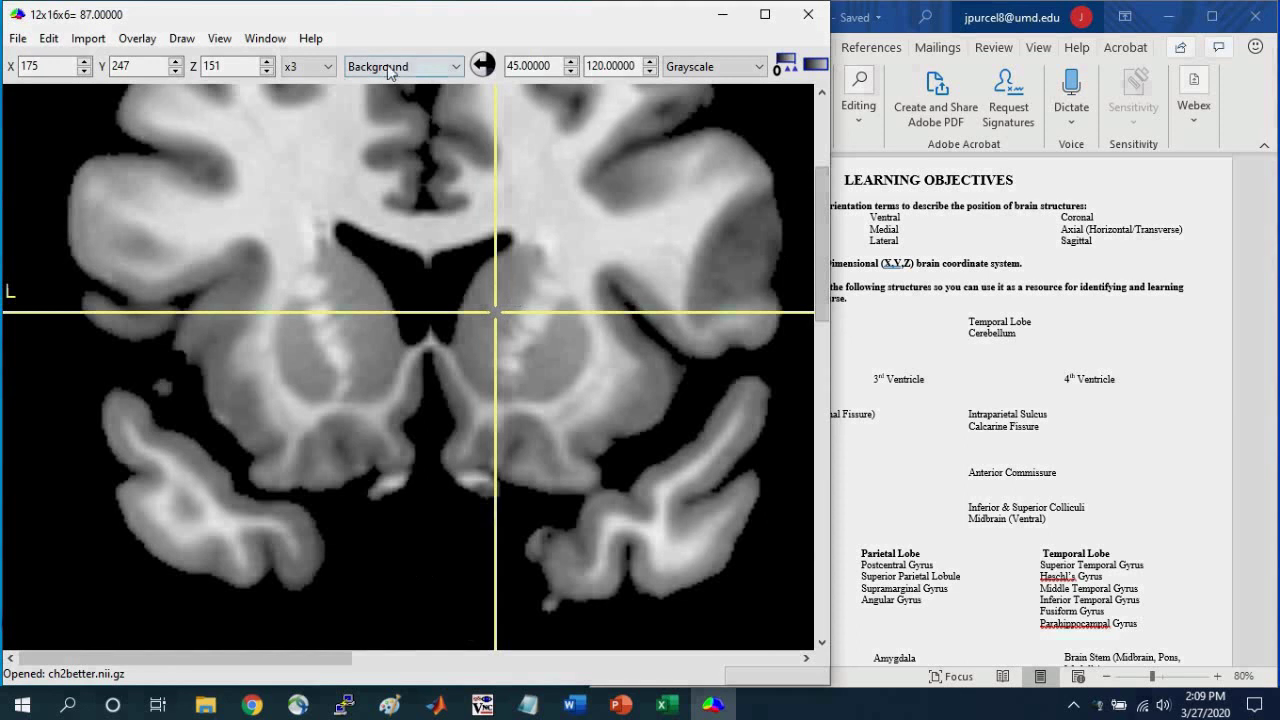
left_click(322, 70)
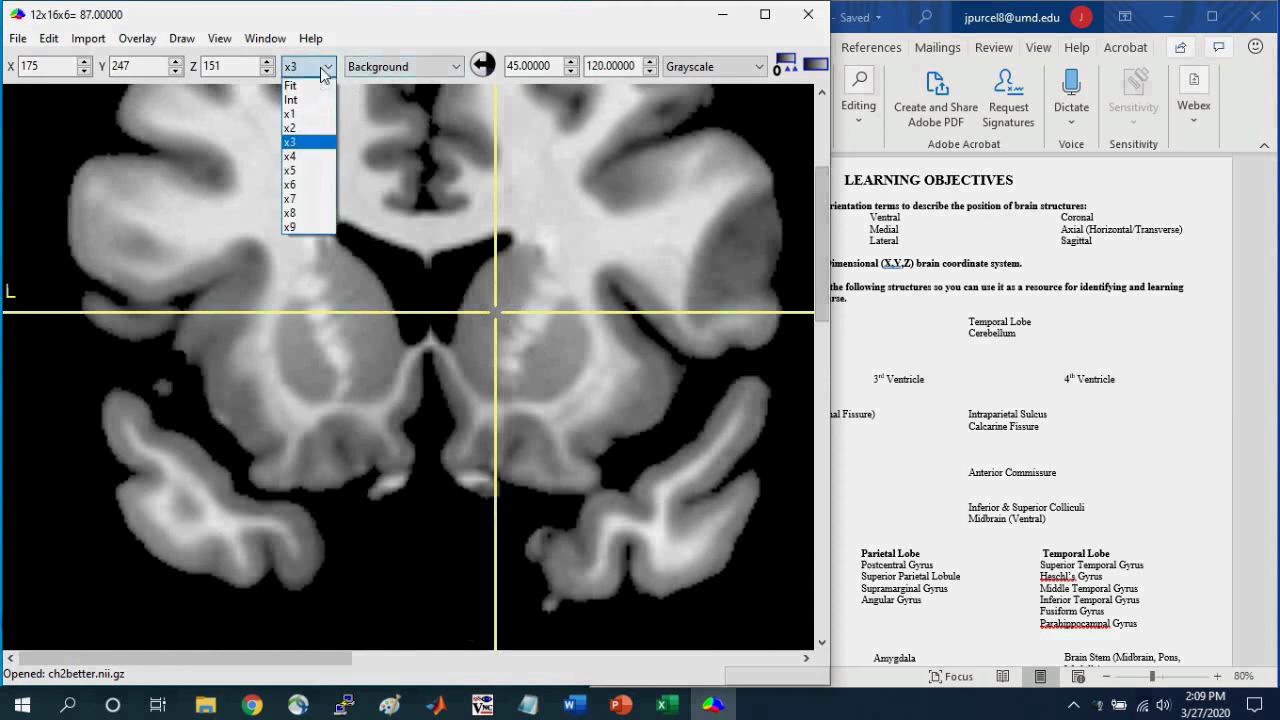
left_click(302, 86)
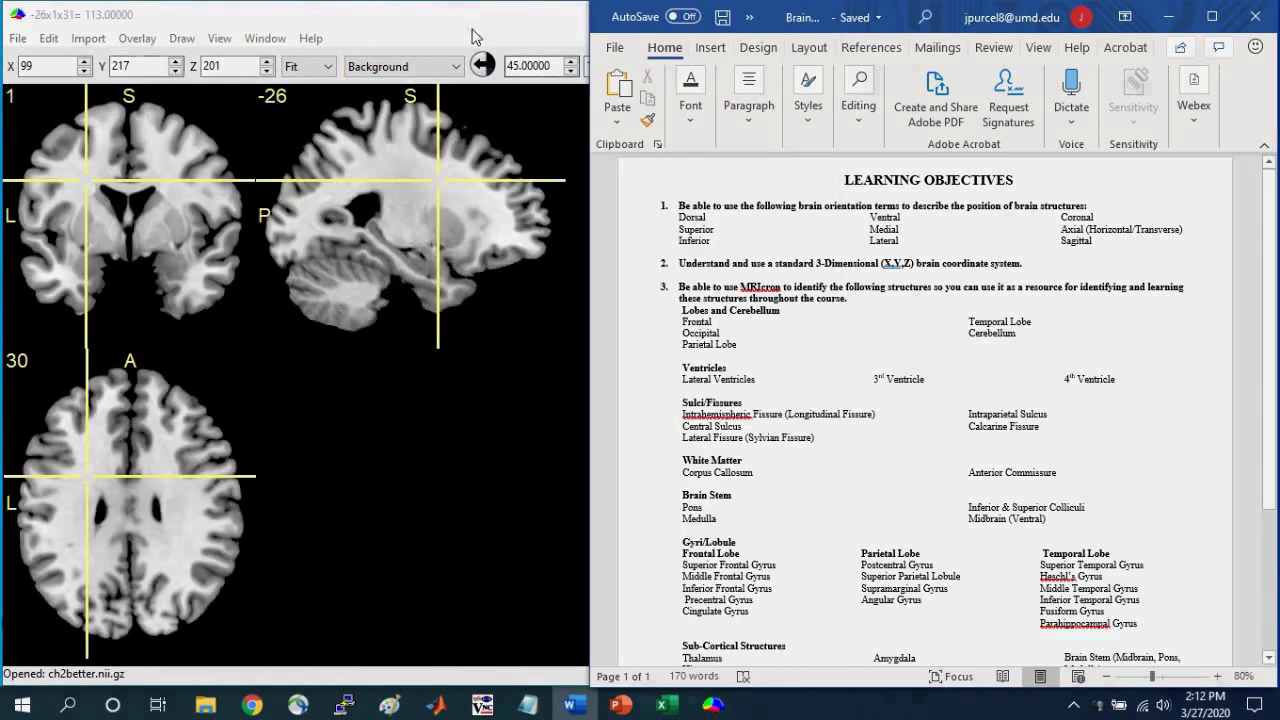
- Return to MRIcron and sweep the crosshairs through the left-hemisphere sagittal slice to MNI -26, -17, 9
left_click(474, 24)
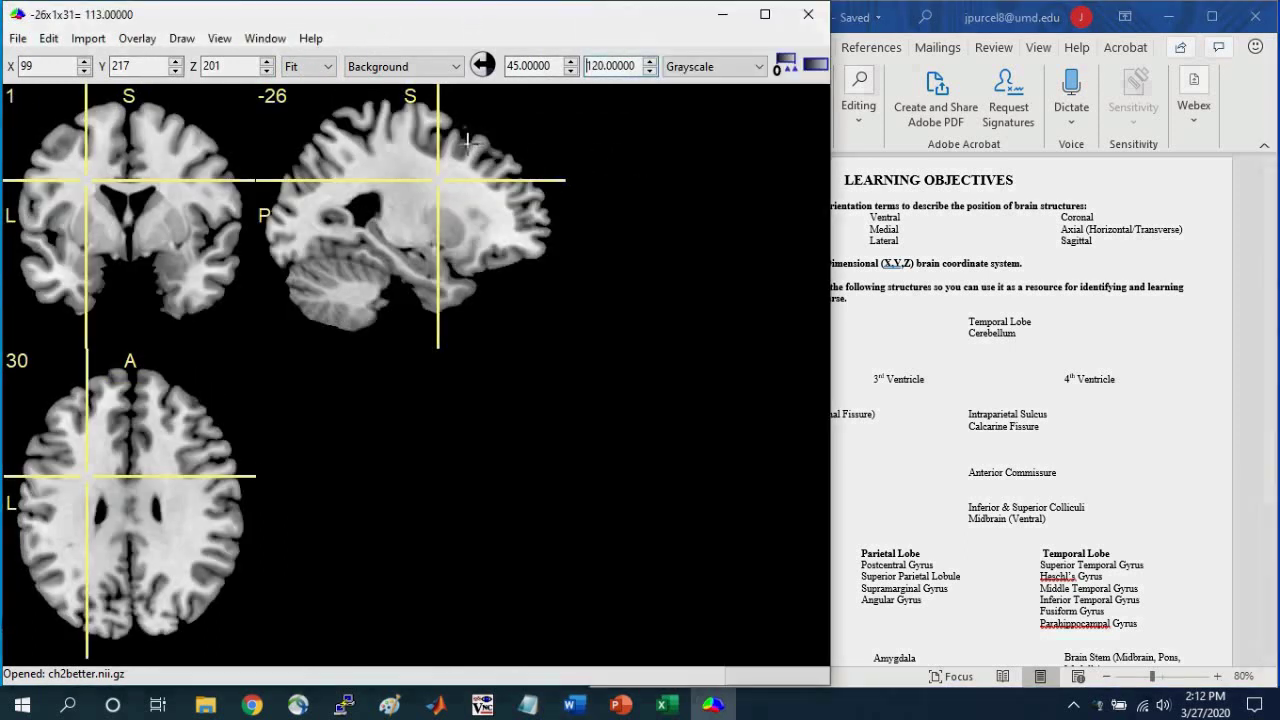
left_click_drag(466, 140, 406, 215)
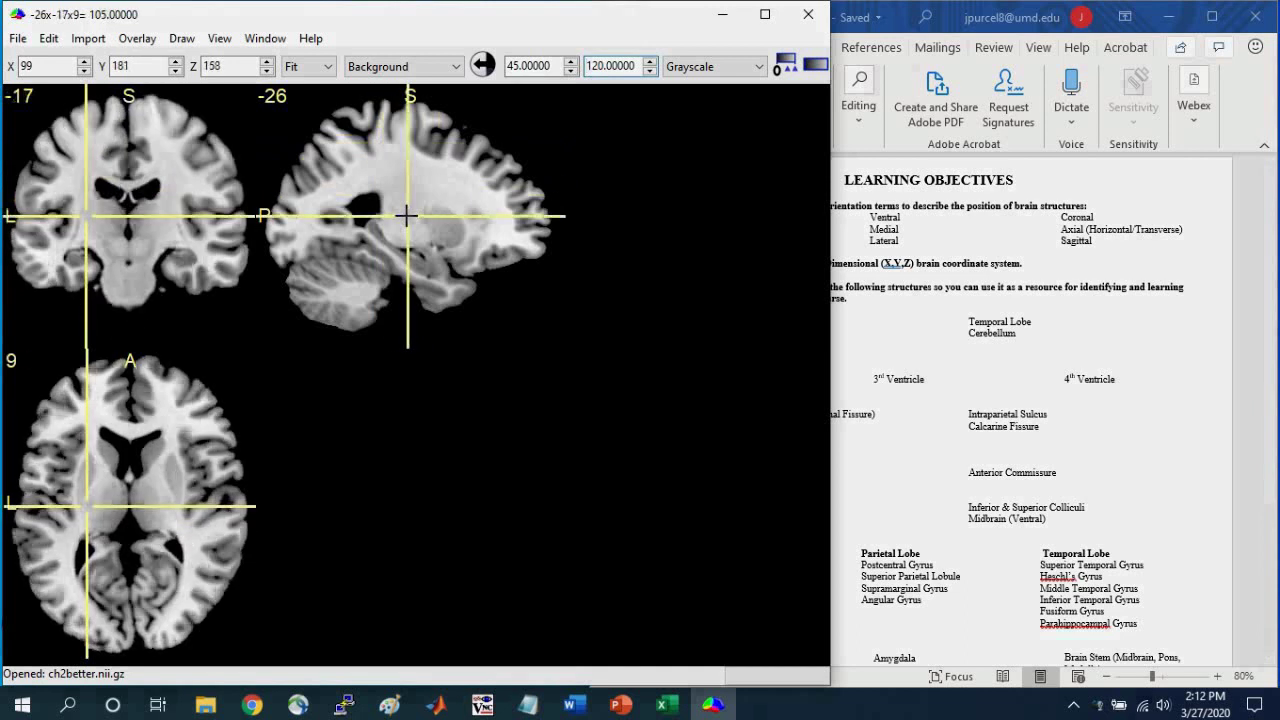